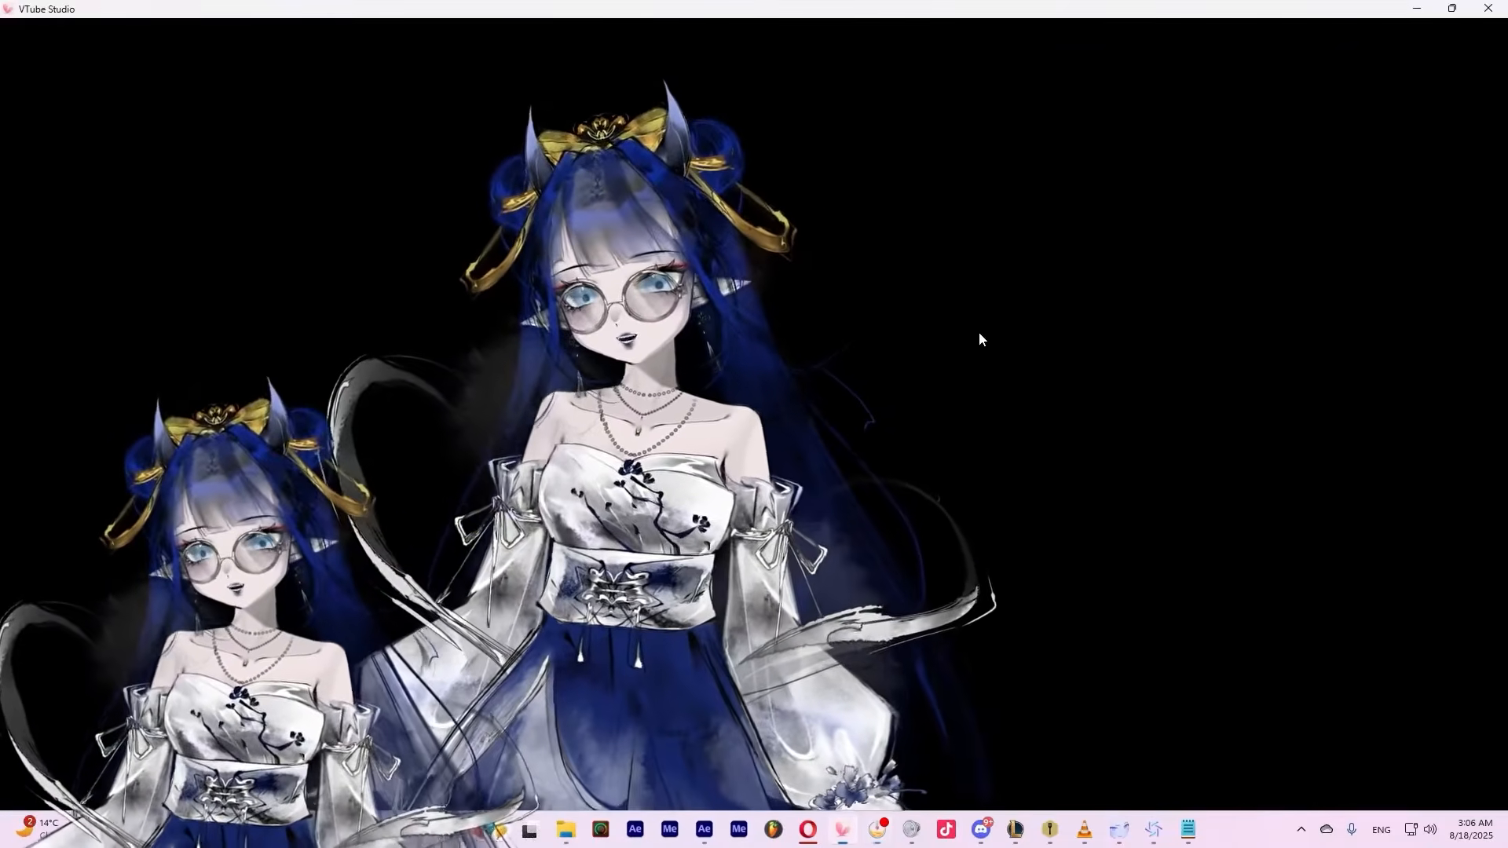
Open the model customization for the multiply and screen colors of the ArtMeshes.
double_click(979, 332)
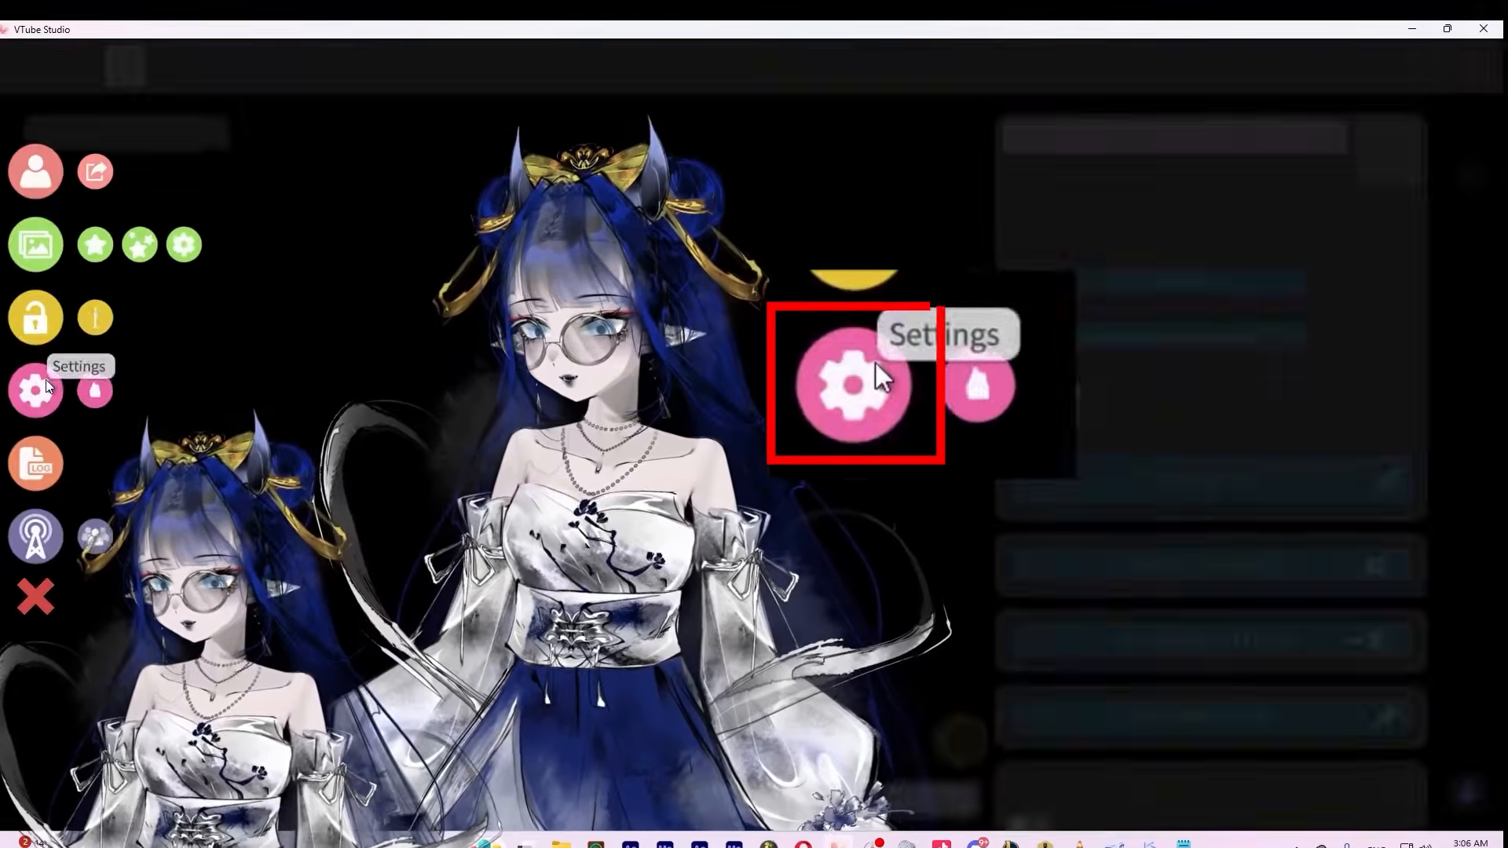
click(46, 385)
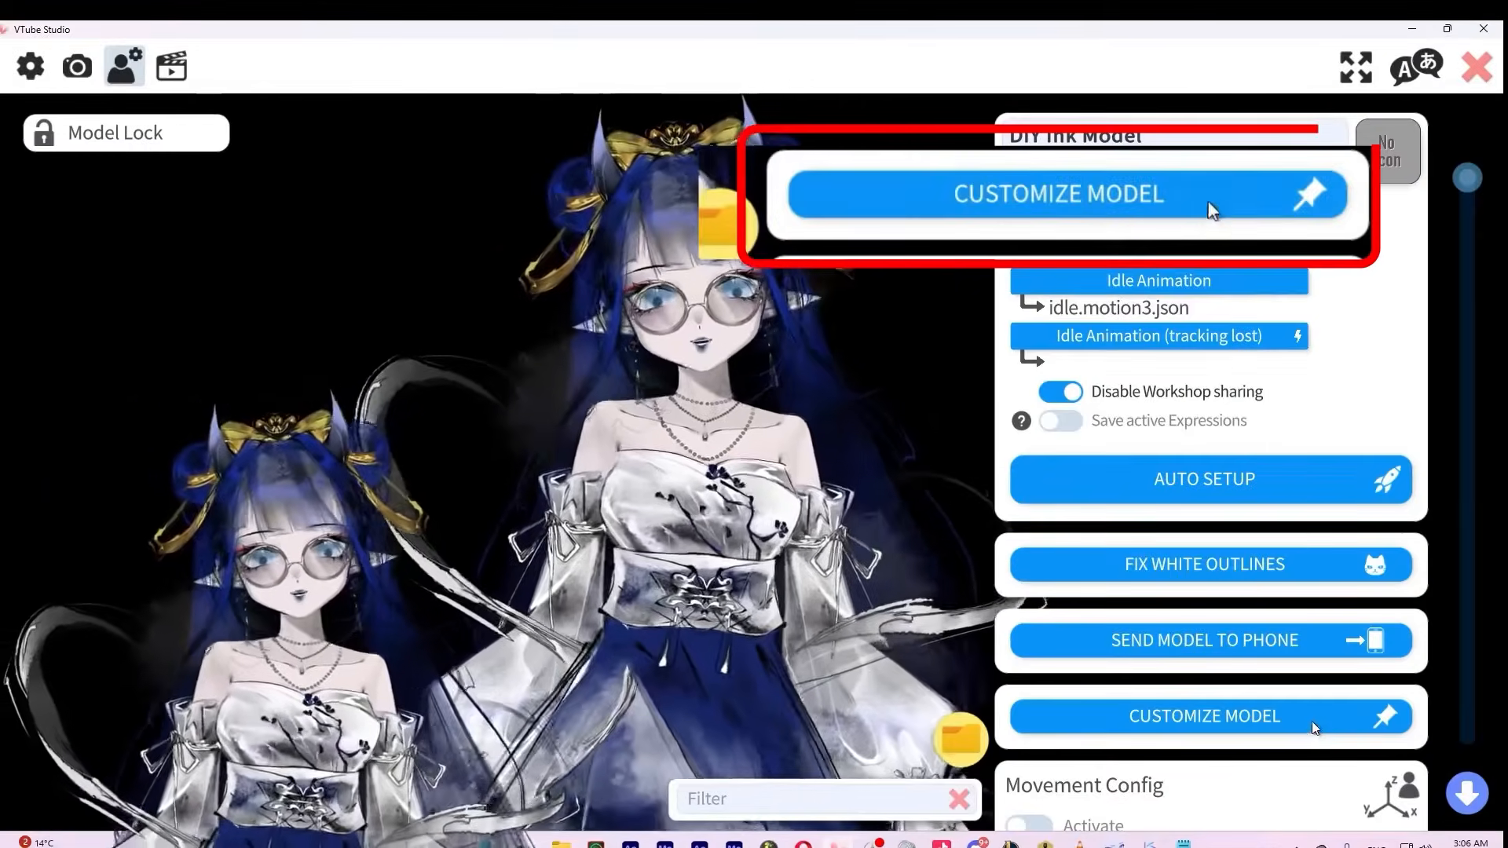
click(1312, 721)
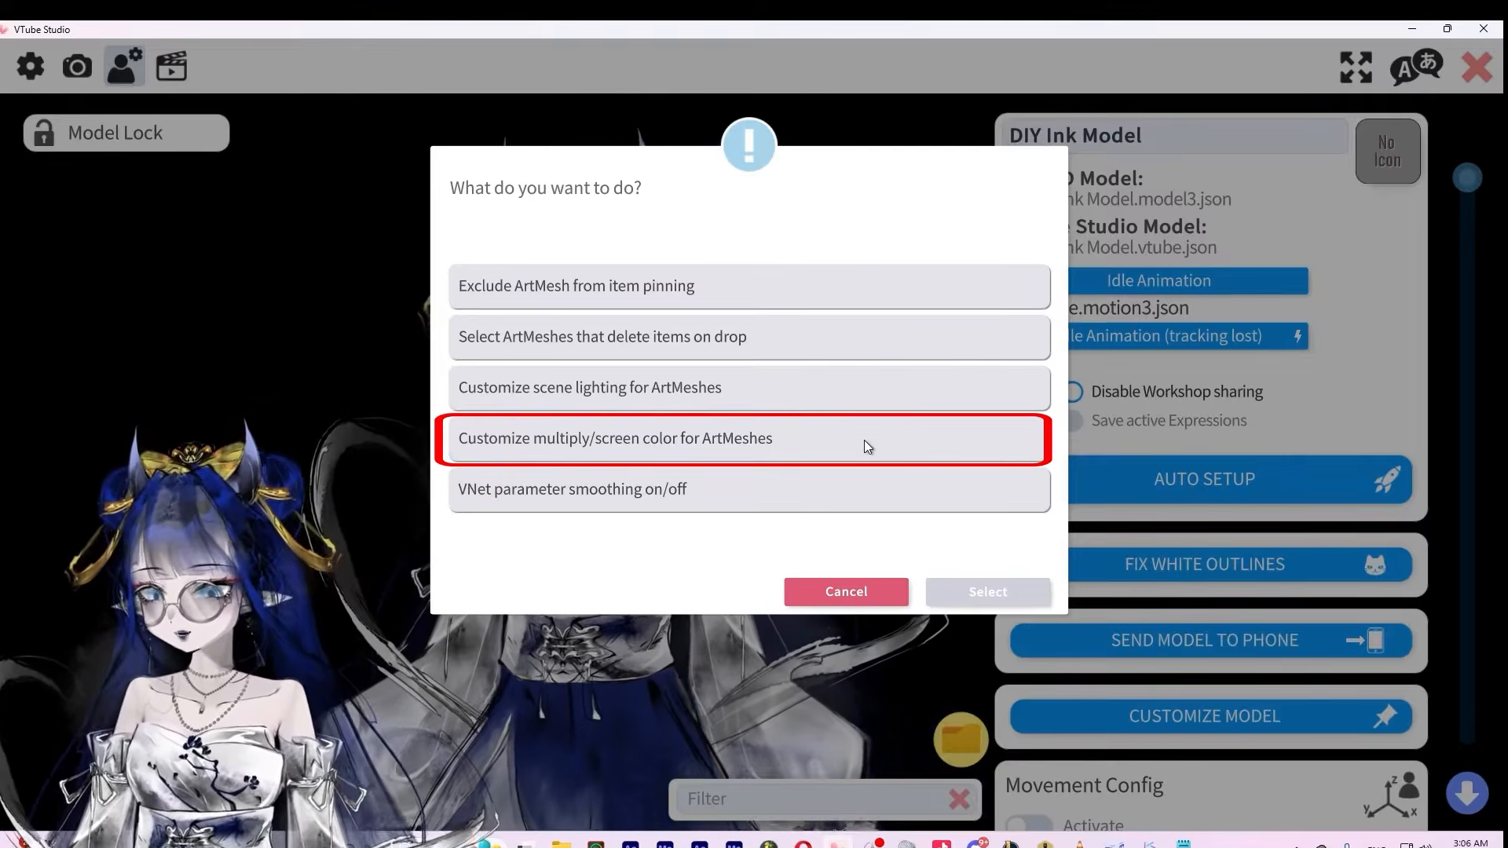
click(864, 440)
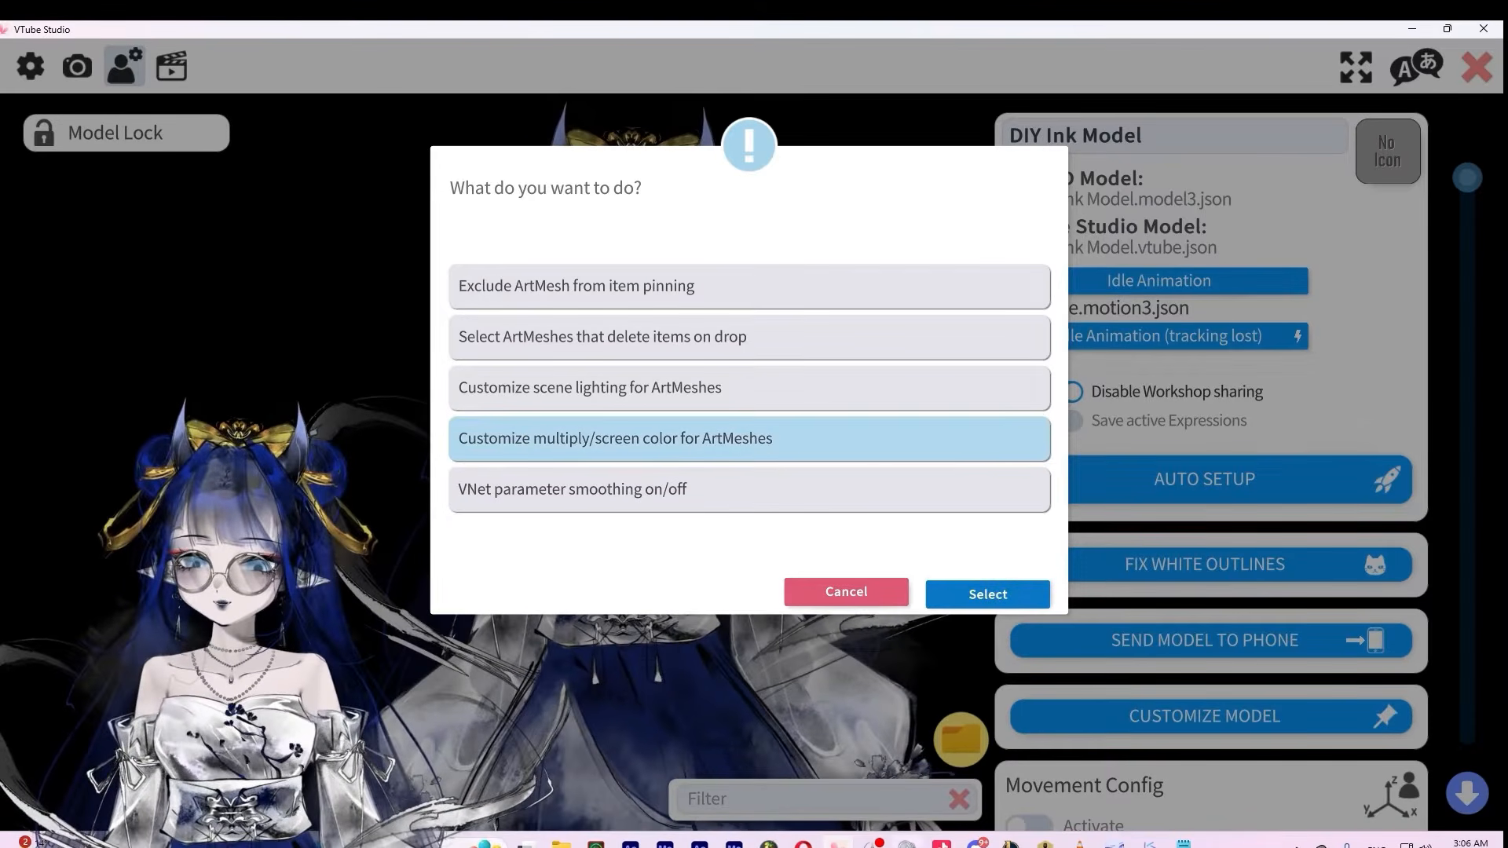
click(984, 594)
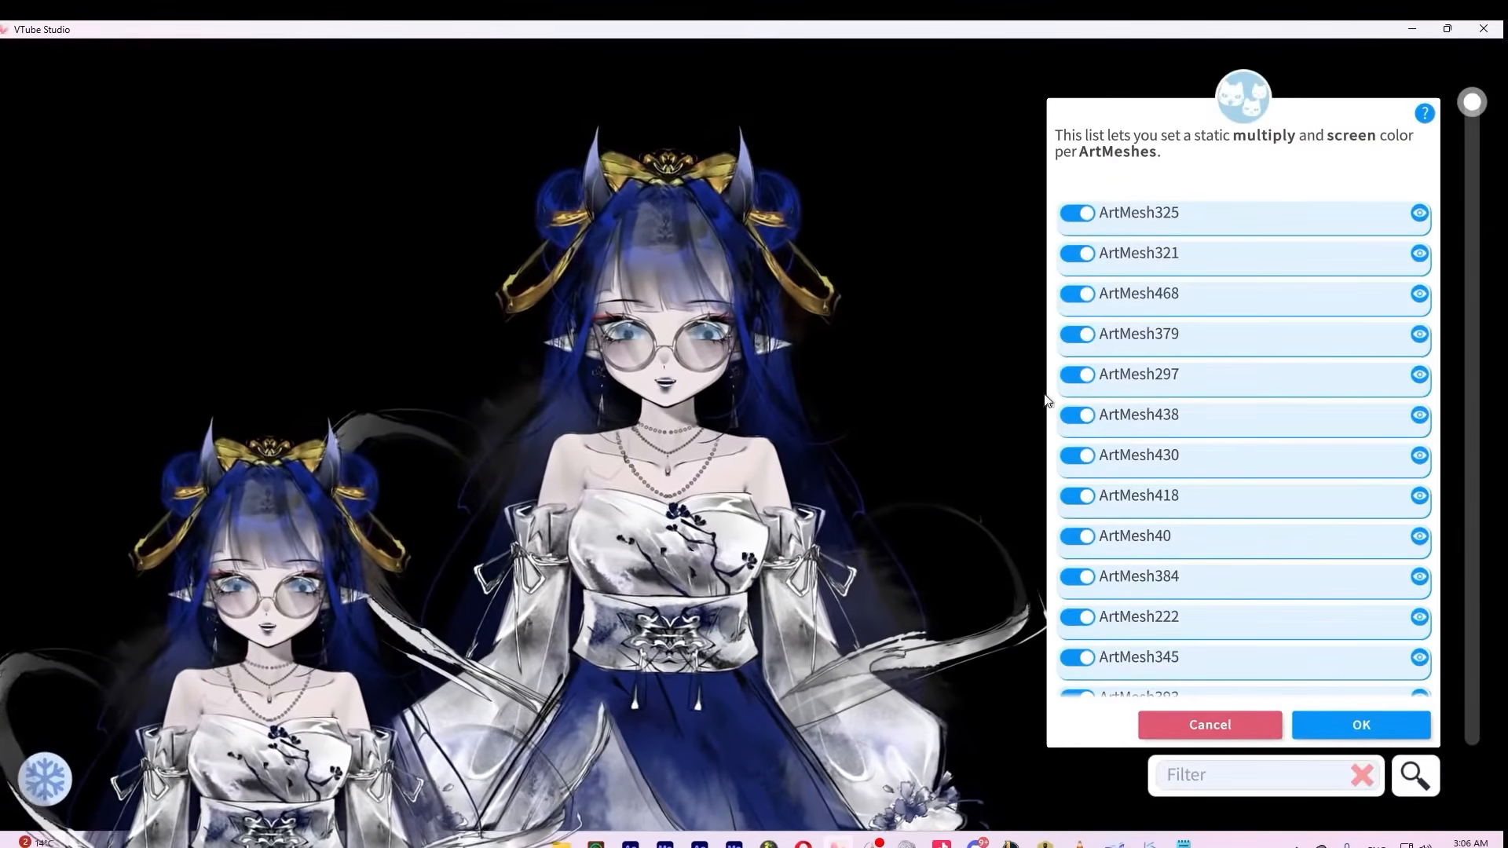
Give ArtMesh297 the multiply color #001566 and screen color #000000, and confirm the ArtMesh color list.
click(1373, 374)
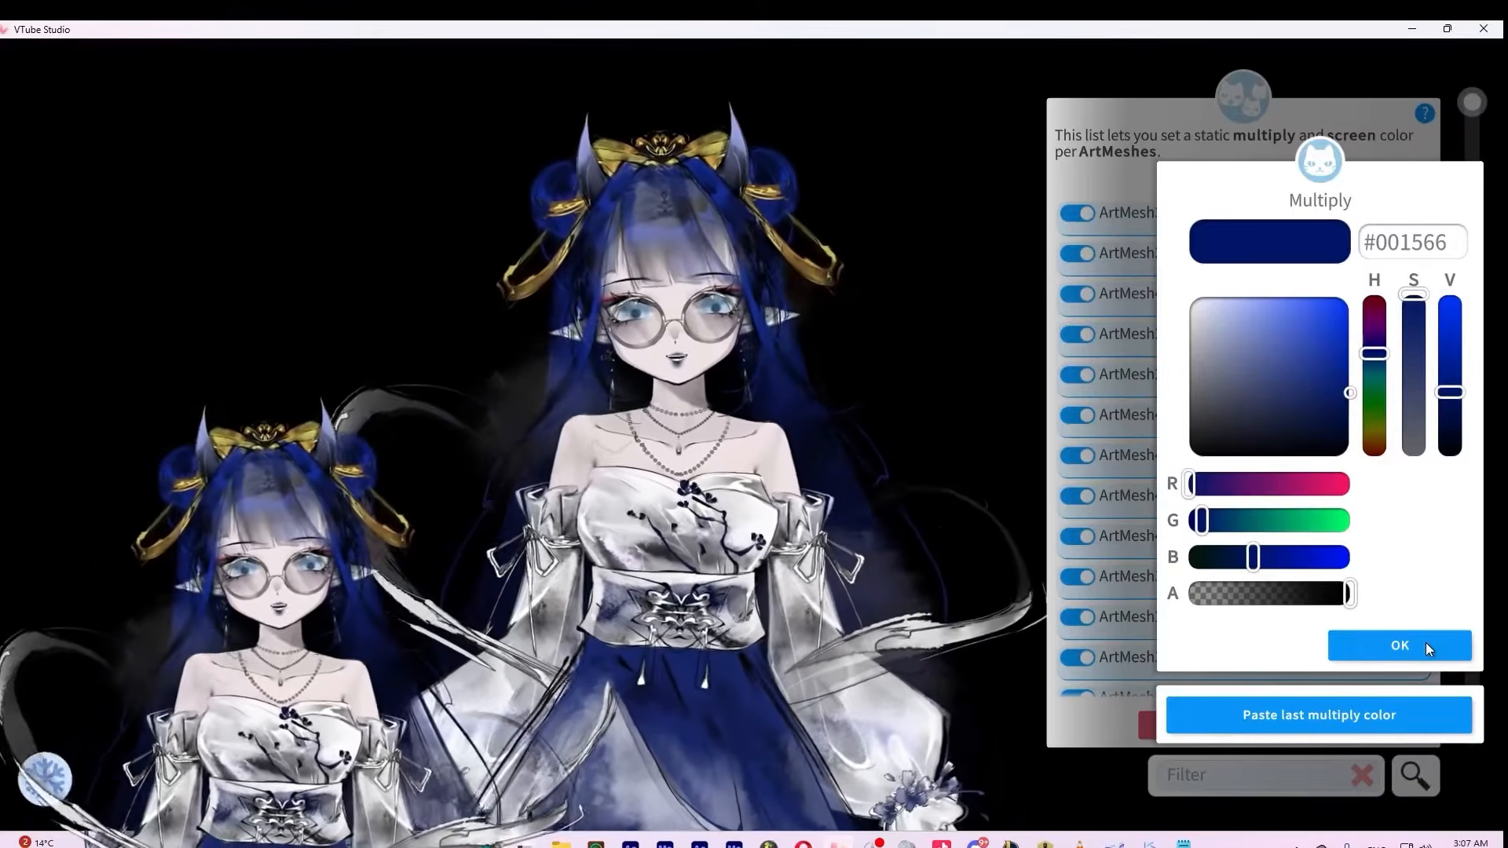
click(1429, 643)
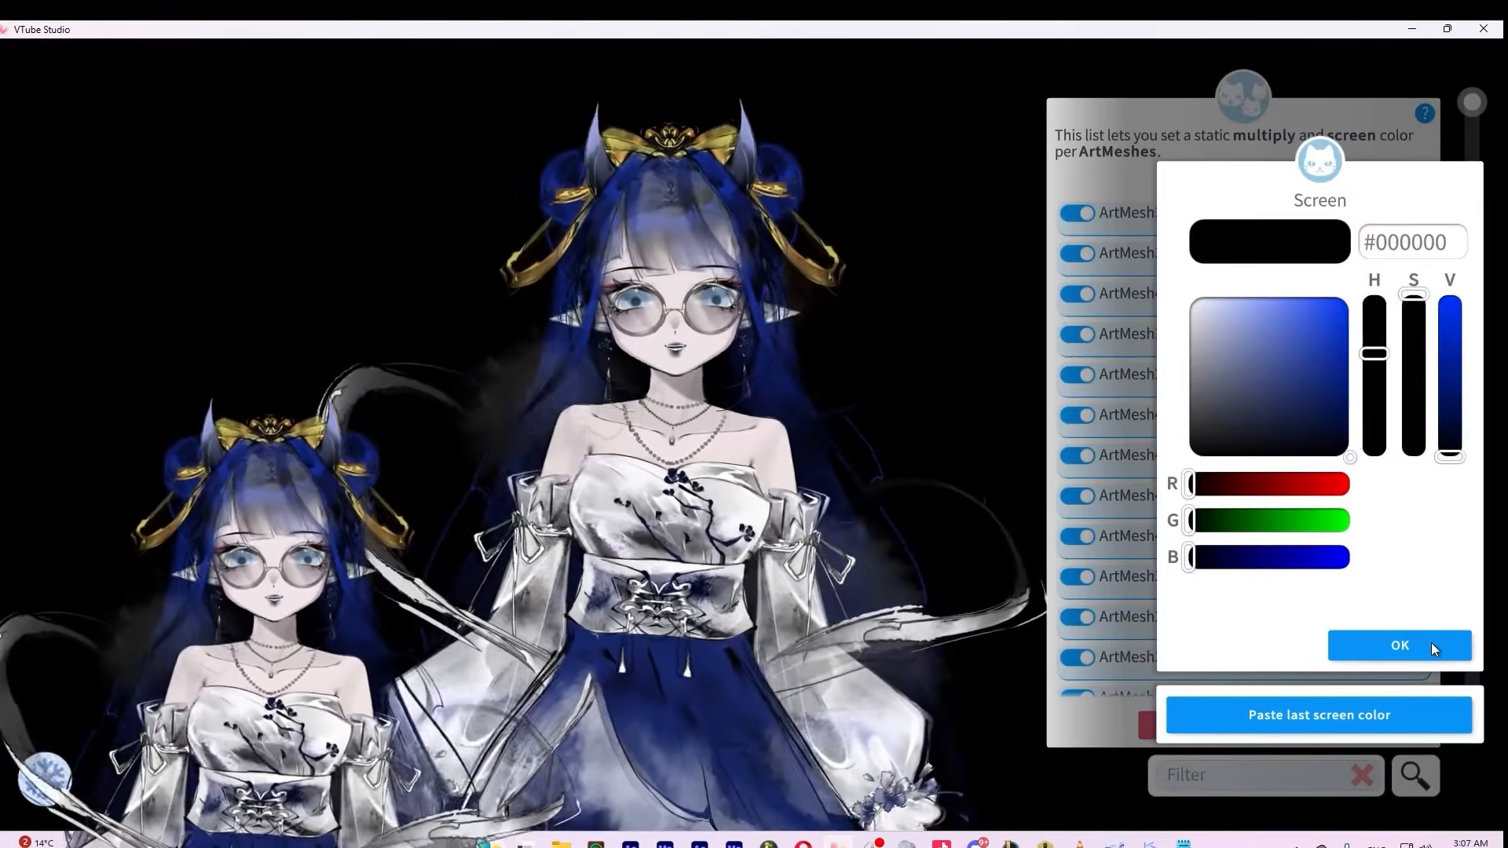
click(1431, 642)
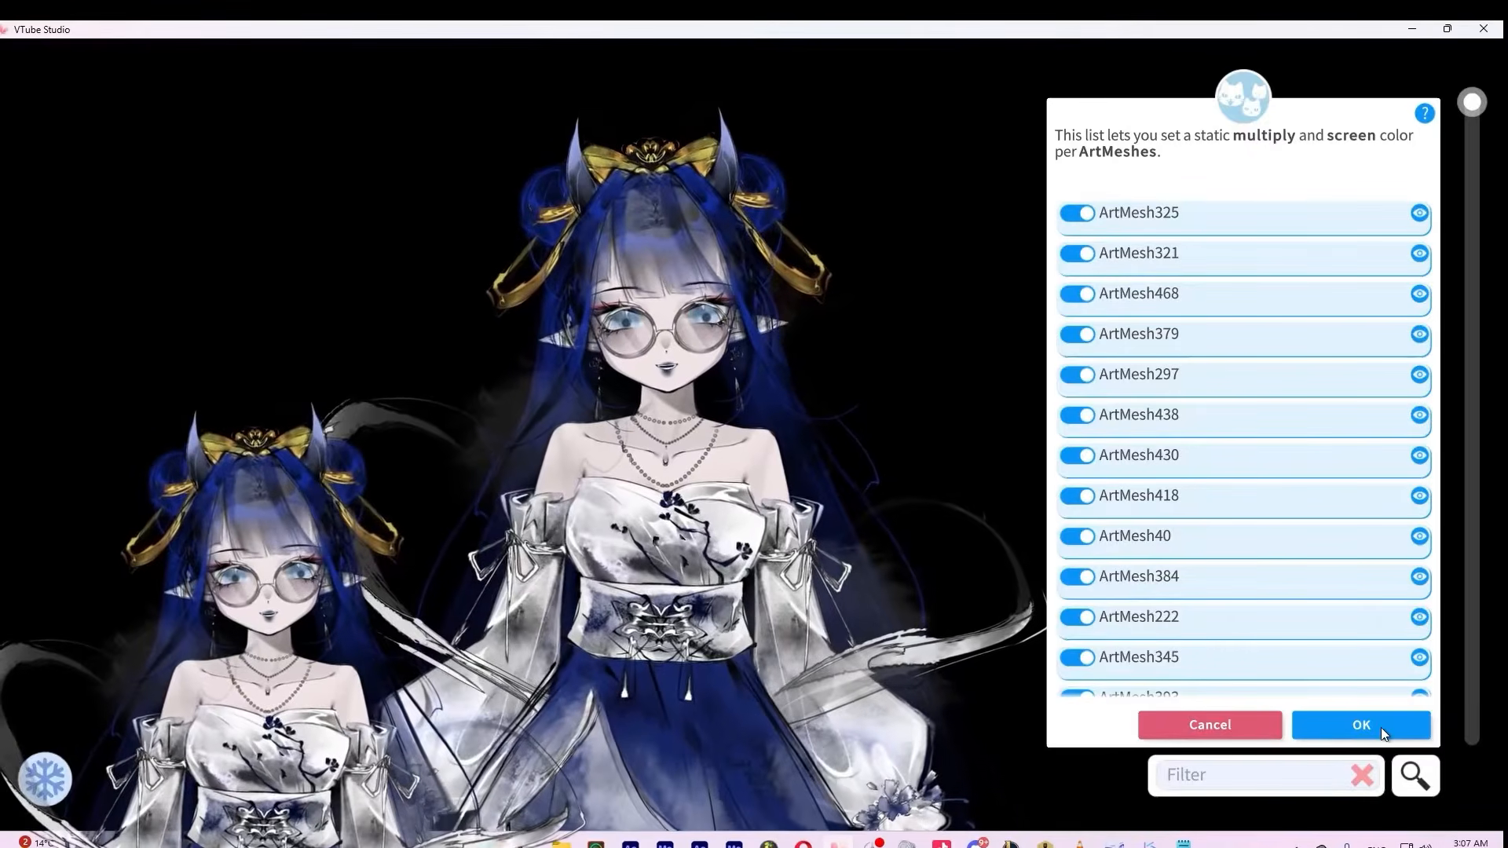
click(1381, 728)
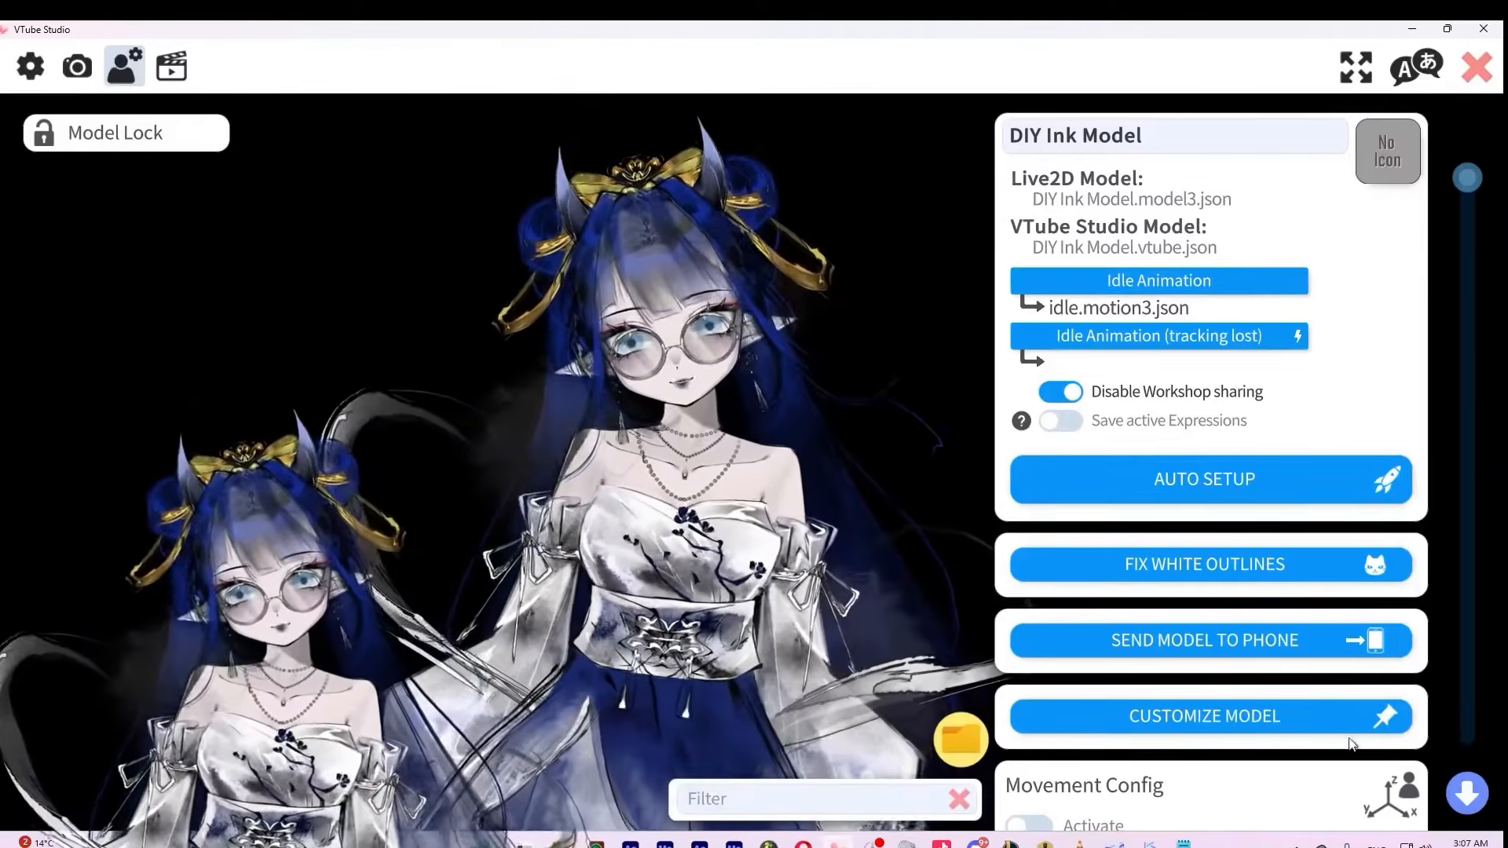
Open the model customization for scene lighting on the ArtMeshes.
click(1308, 715)
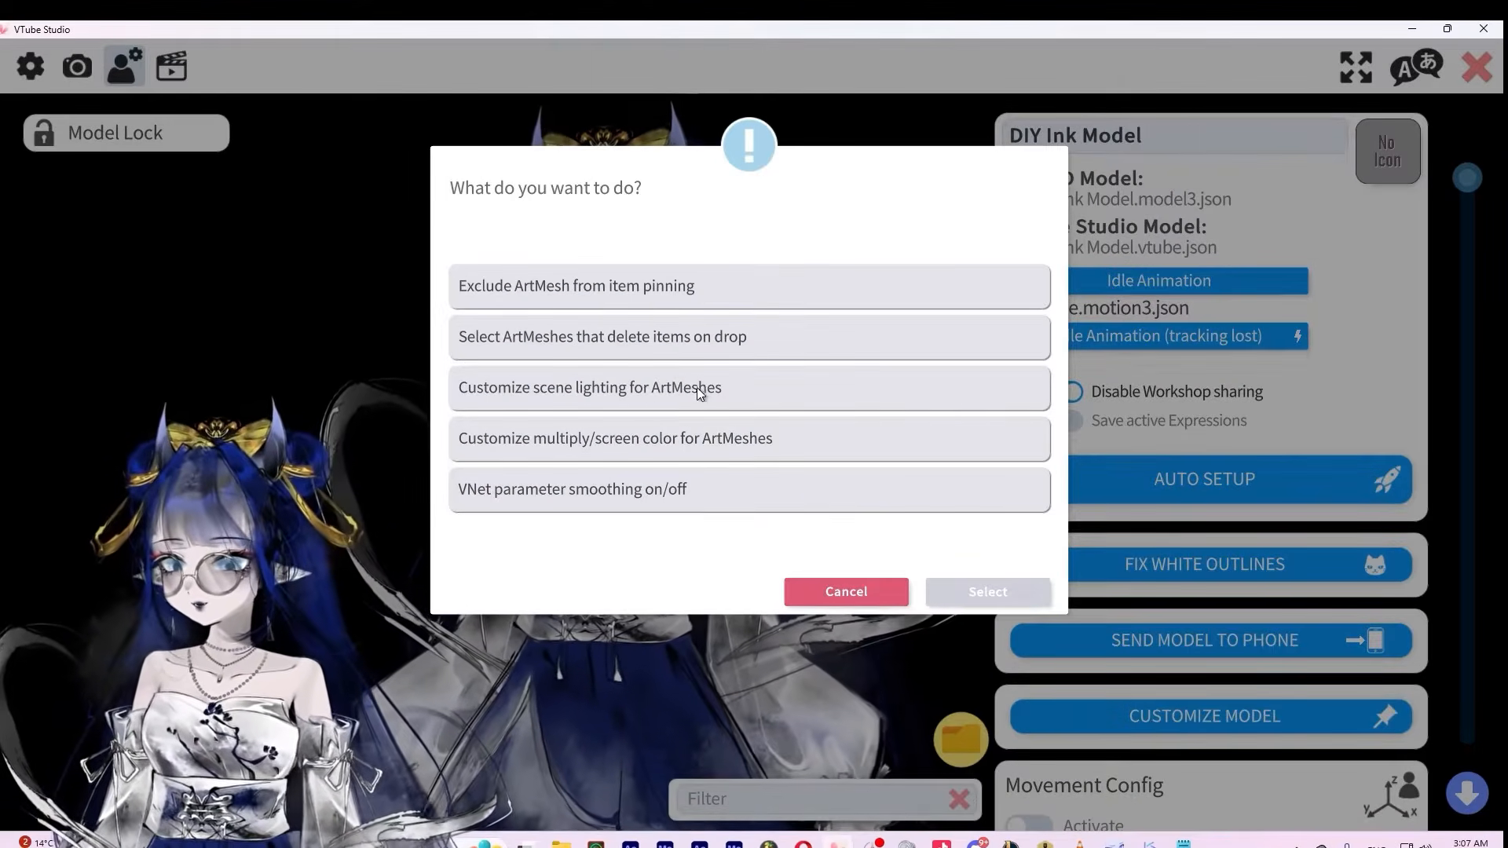
click(644, 388)
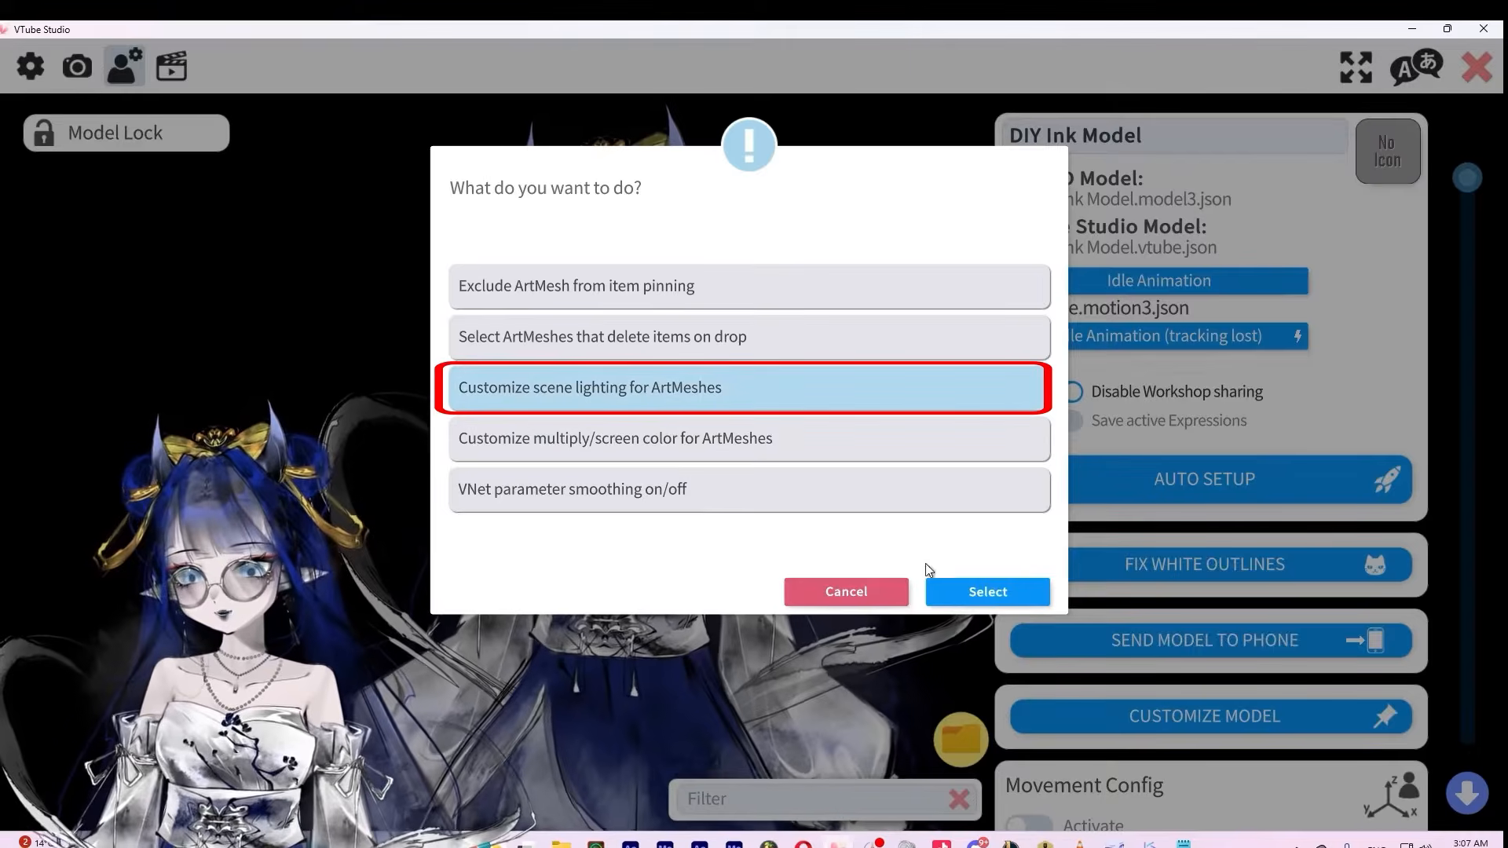
click(996, 597)
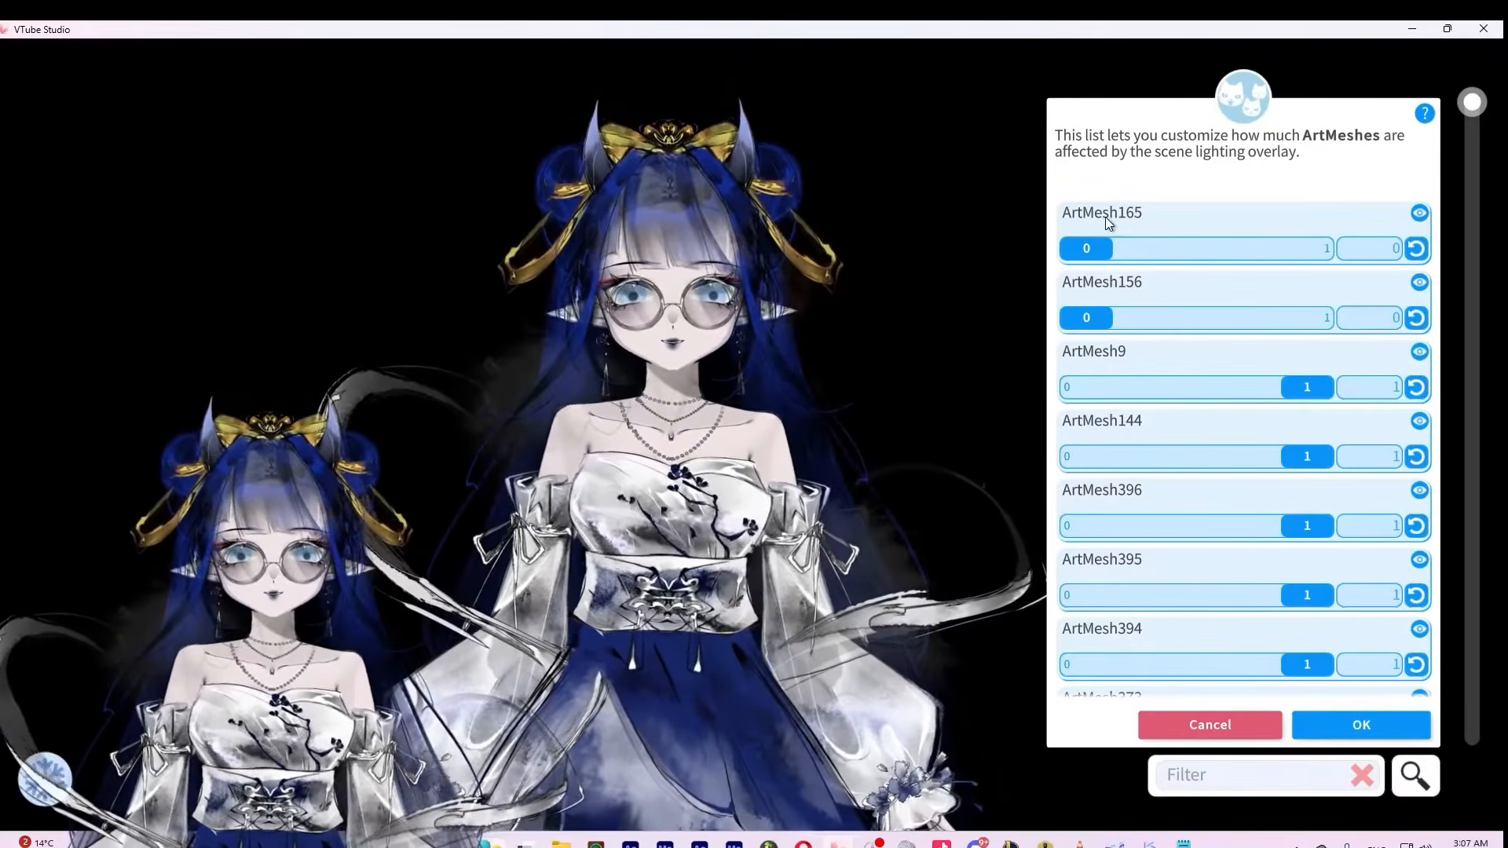
Try a scene lighting influence of 1 on ArtMesh156 and ArtMesh165, return both to 0 and accept the list.
drag(1135, 317, 1331, 318)
drag(1068, 248, 1406, 267)
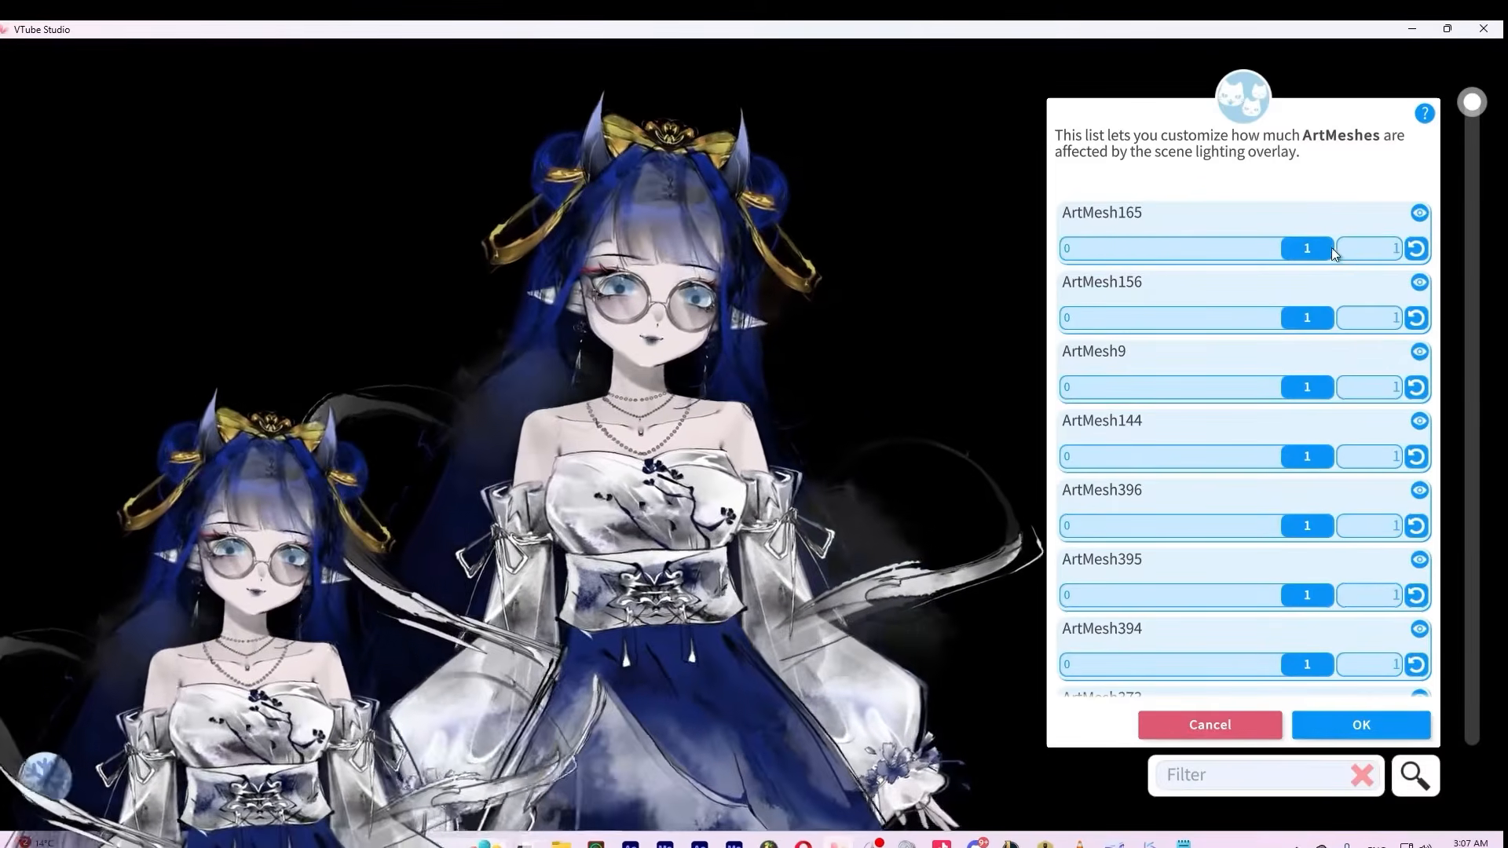
drag(1318, 248, 1080, 248)
drag(1313, 317, 1084, 318)
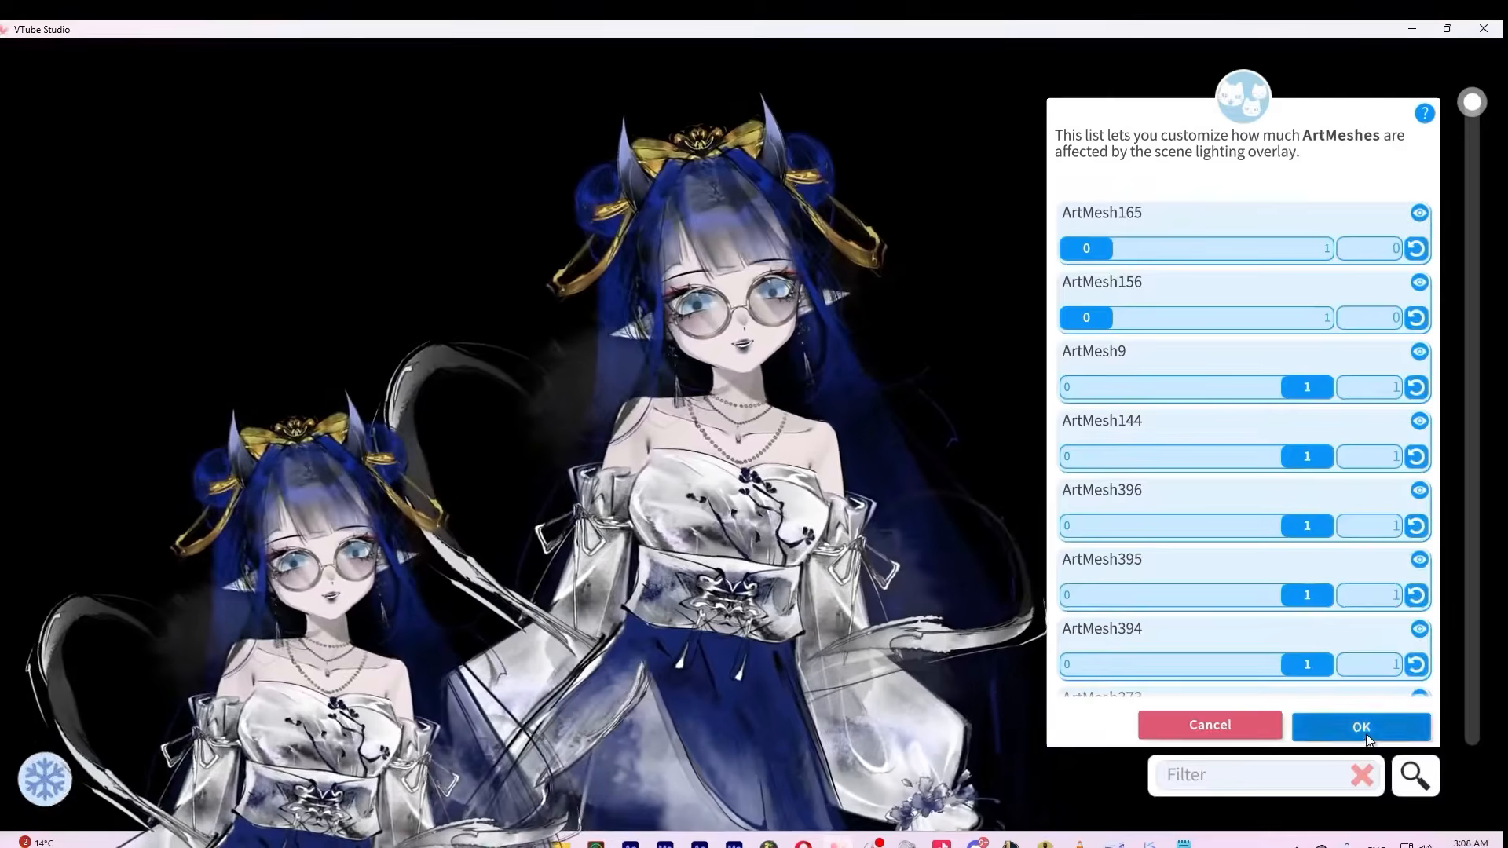
click(1365, 735)
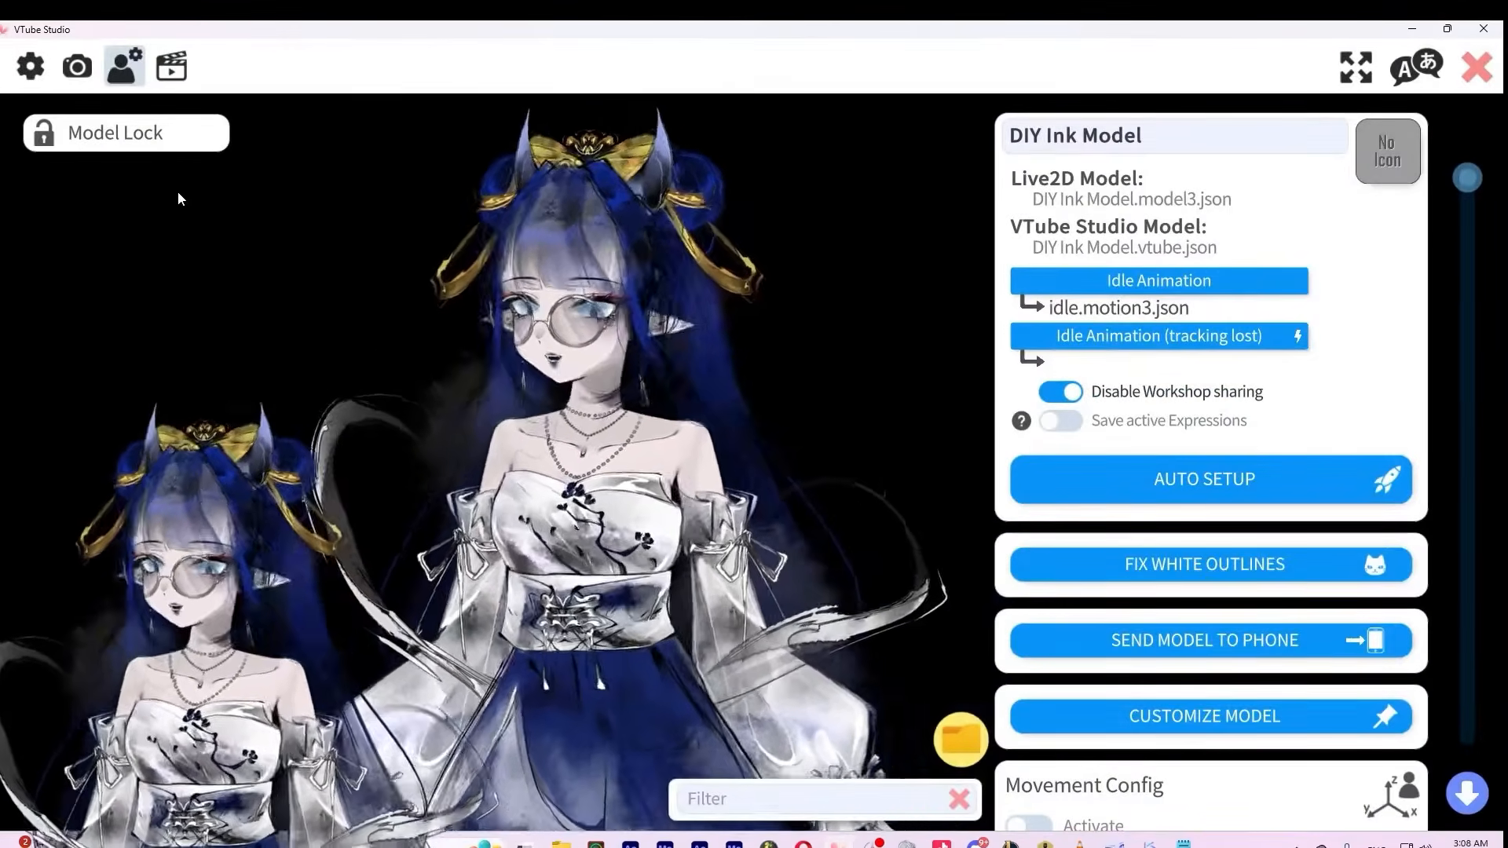
Activate Visual Effects (VFX) and open the configuration of the Bloom and light effects.
click(81, 72)
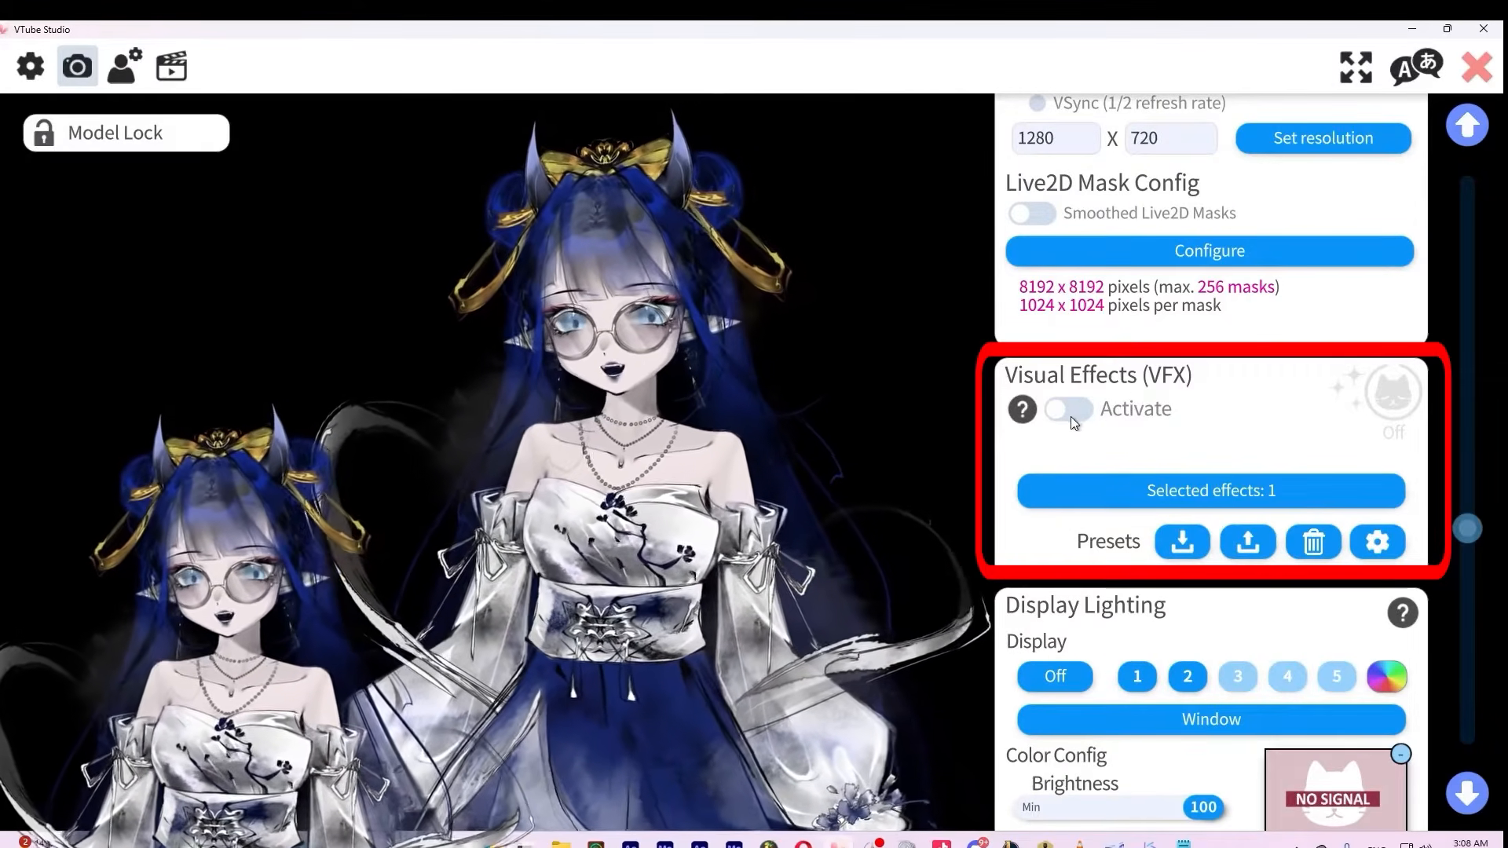
click(1073, 414)
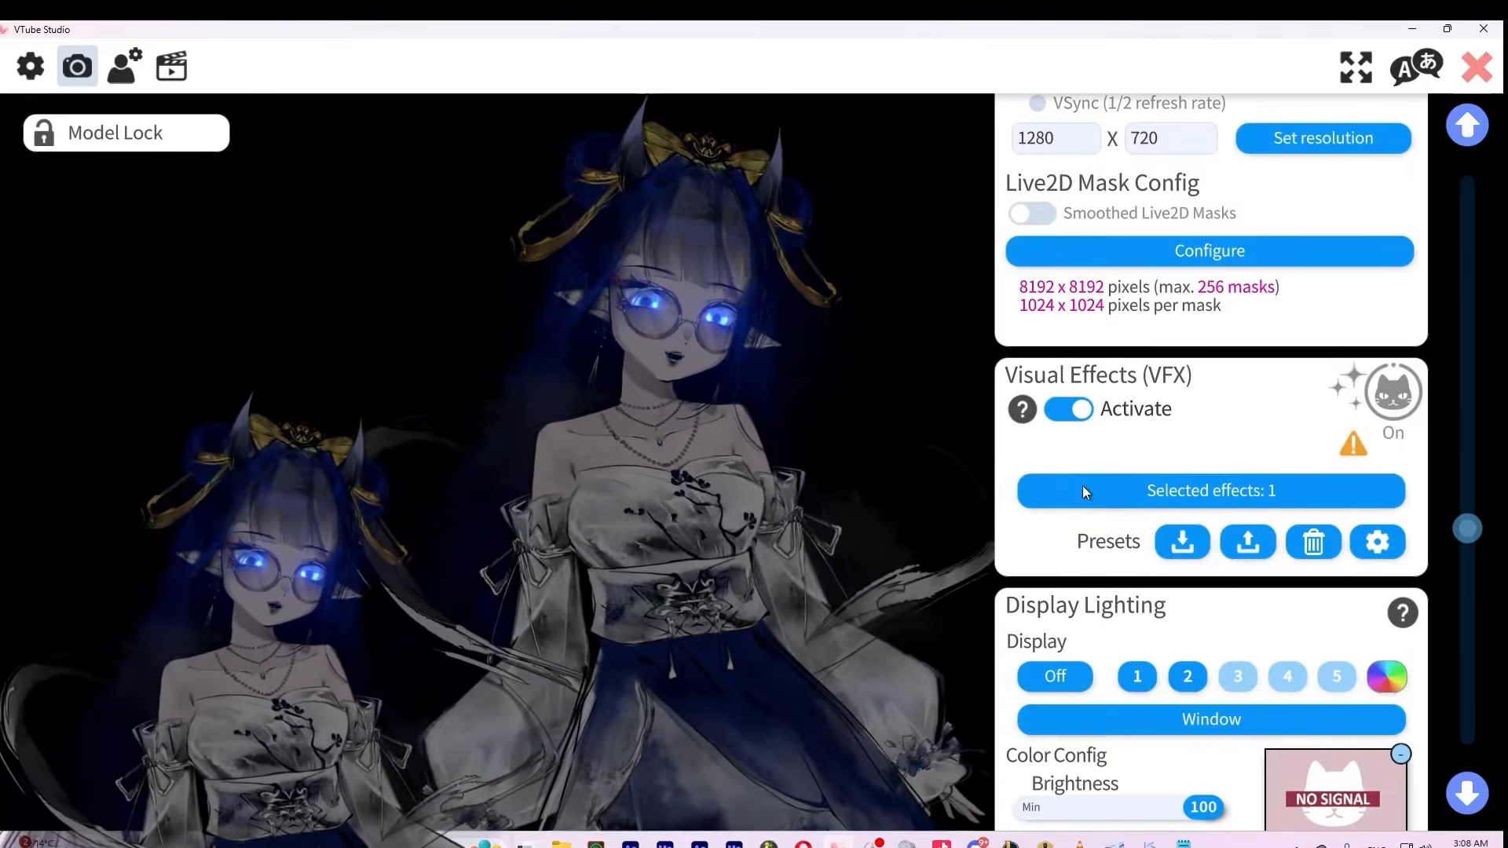
click(1084, 491)
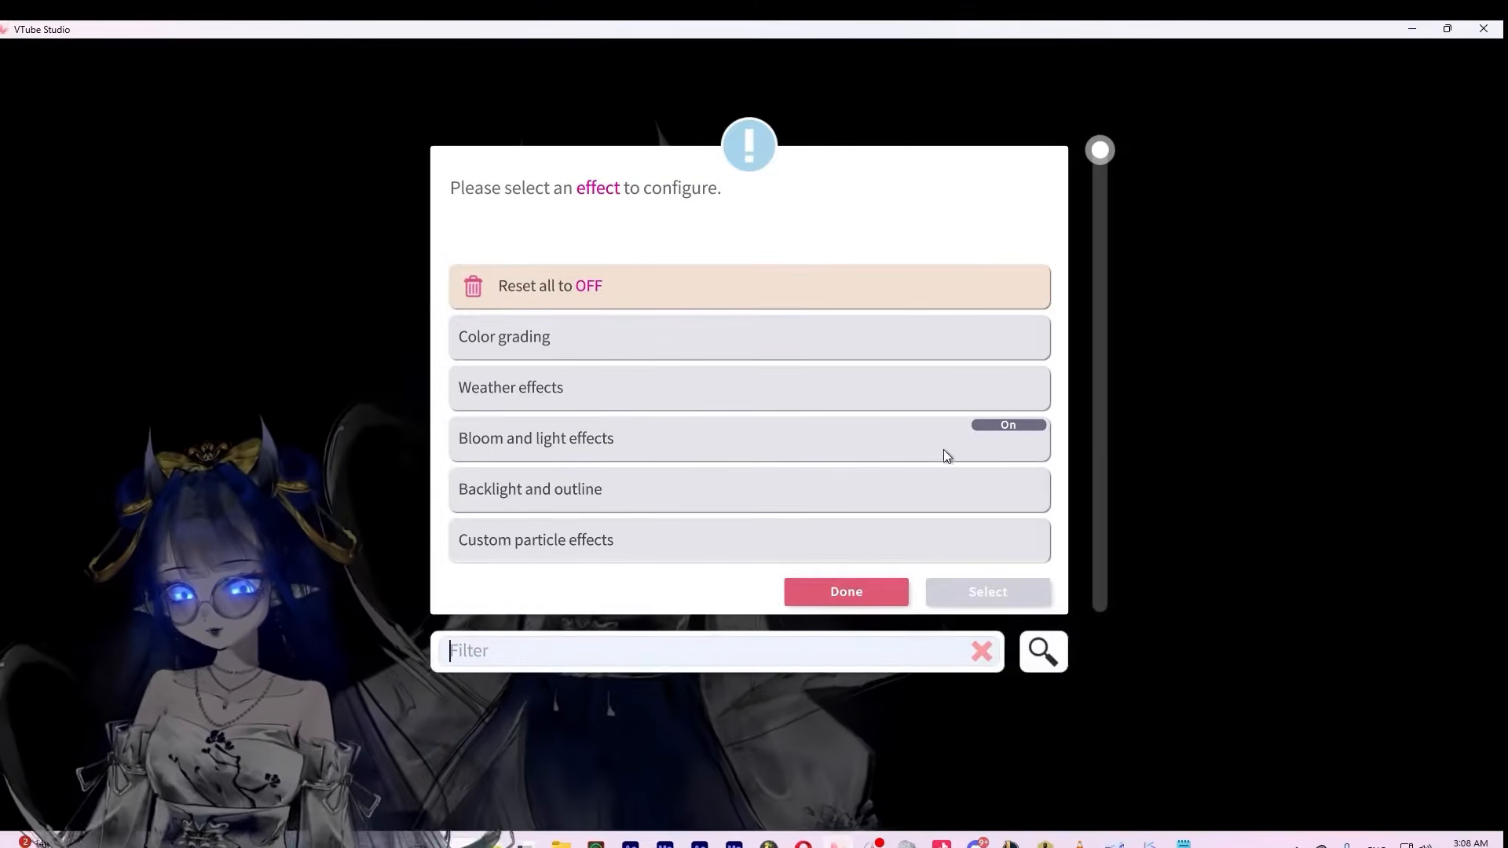
click(590, 443)
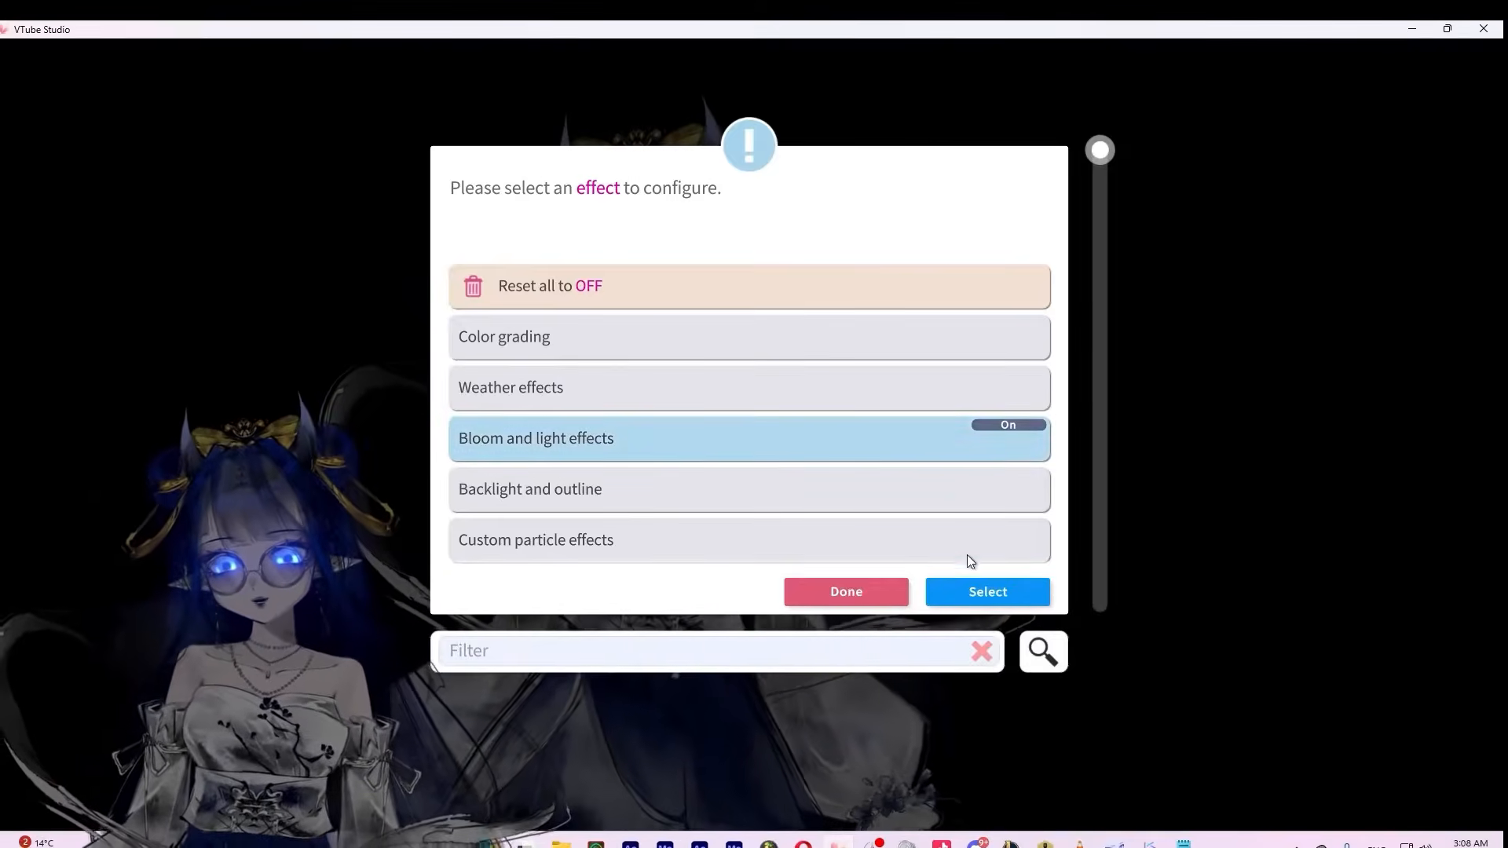
click(983, 590)
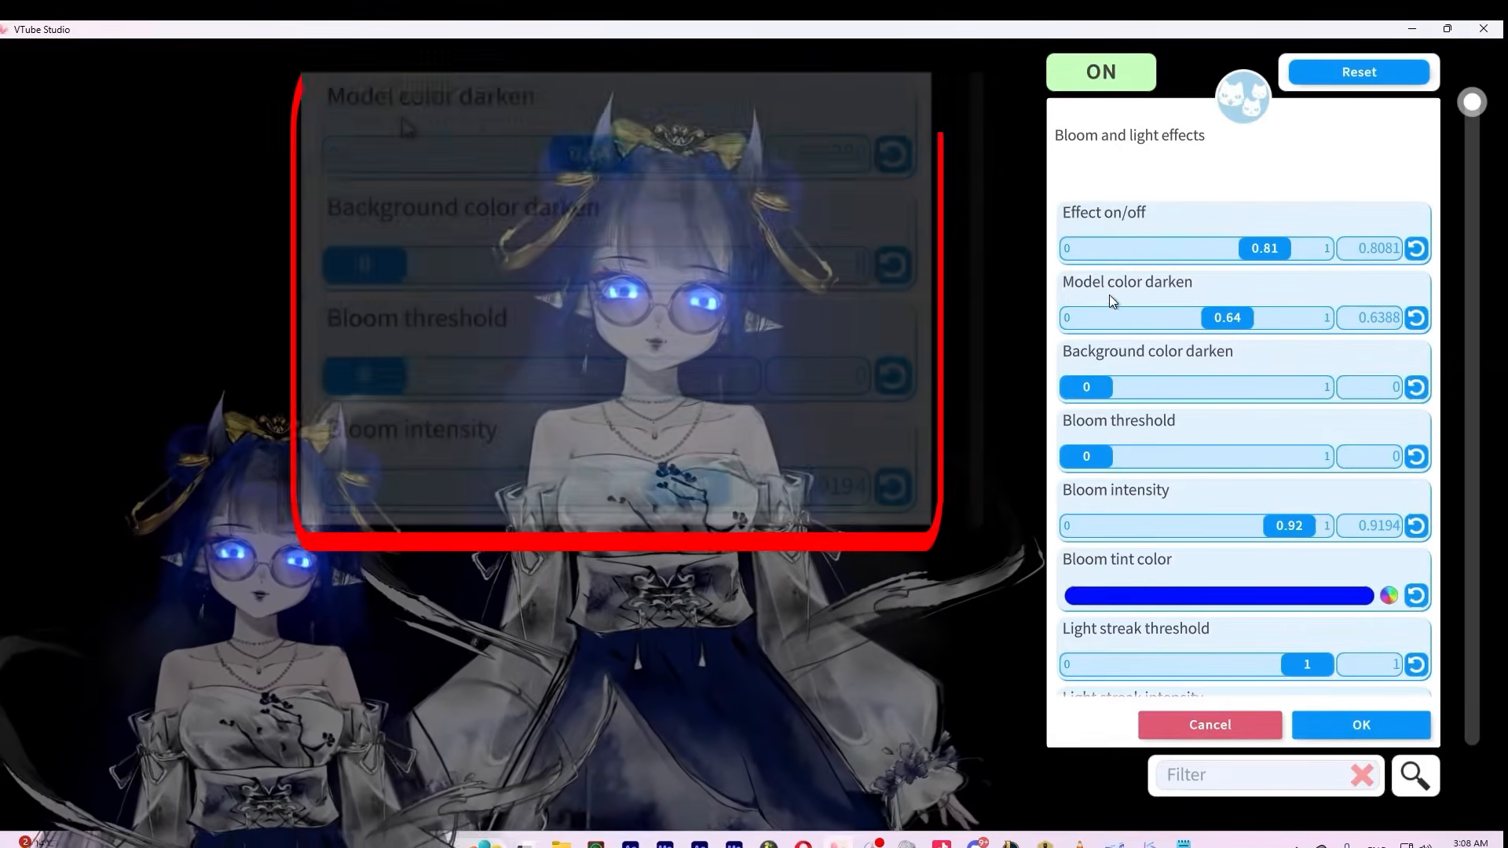
Set Model color darken to about 0.77 and try Bloom threshold at 1 before returning it to 0.
drag(1073, 459, 1369, 460)
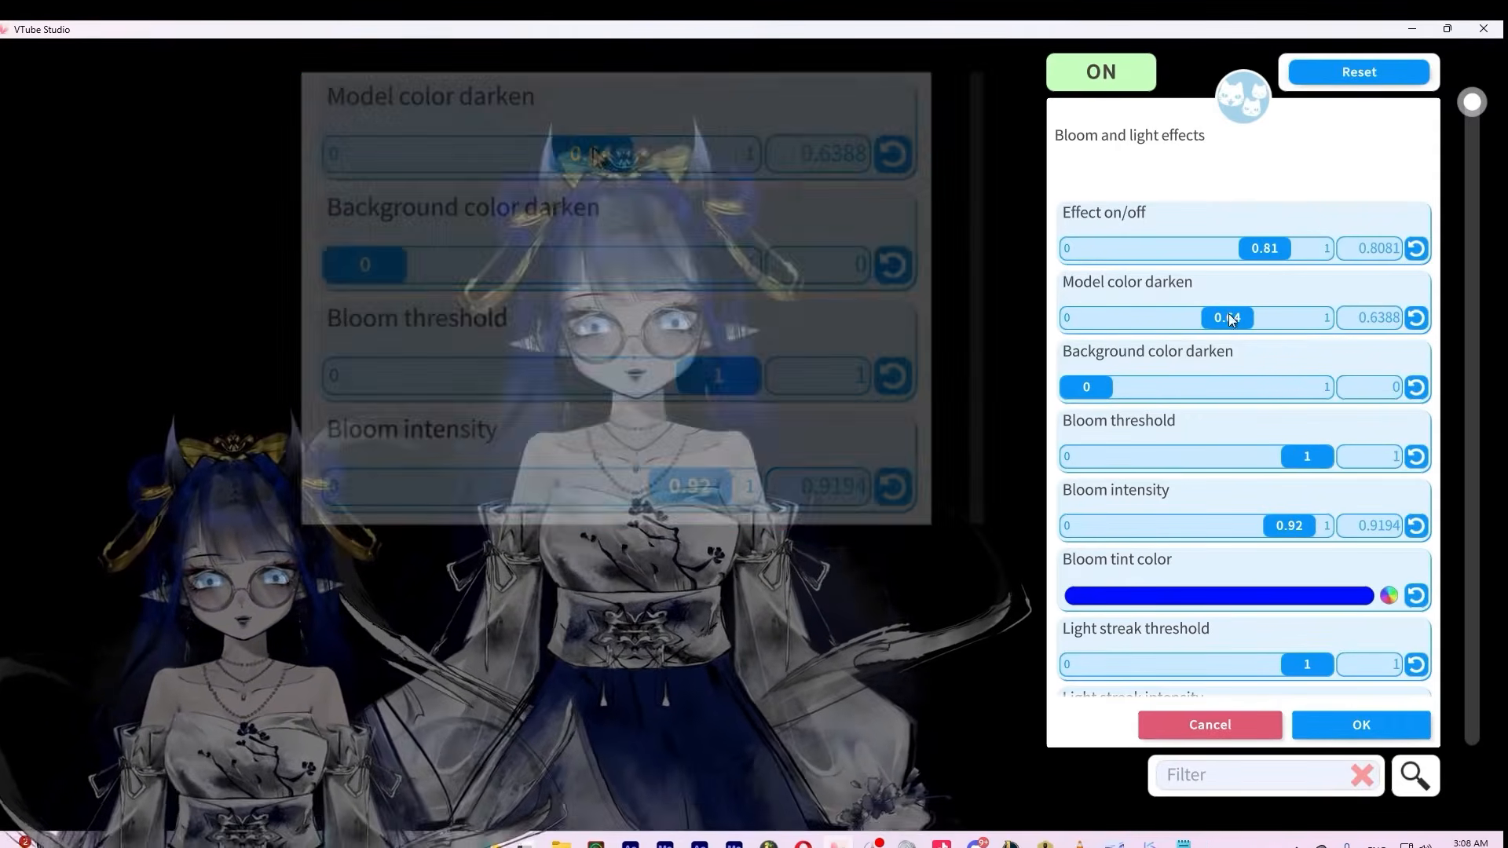
drag(1228, 316, 1258, 337)
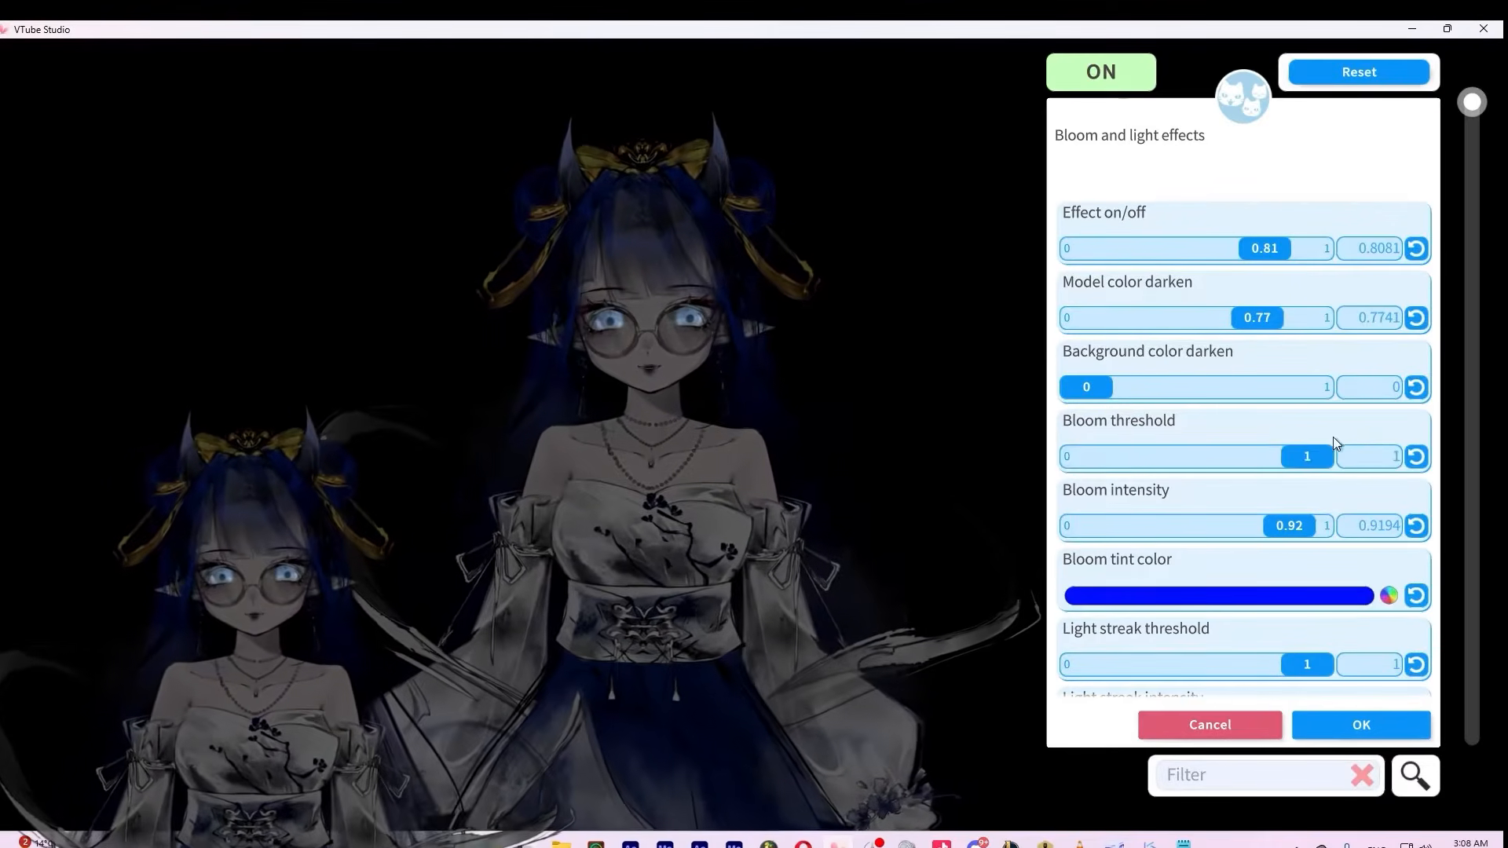
drag(1324, 456, 1060, 458)
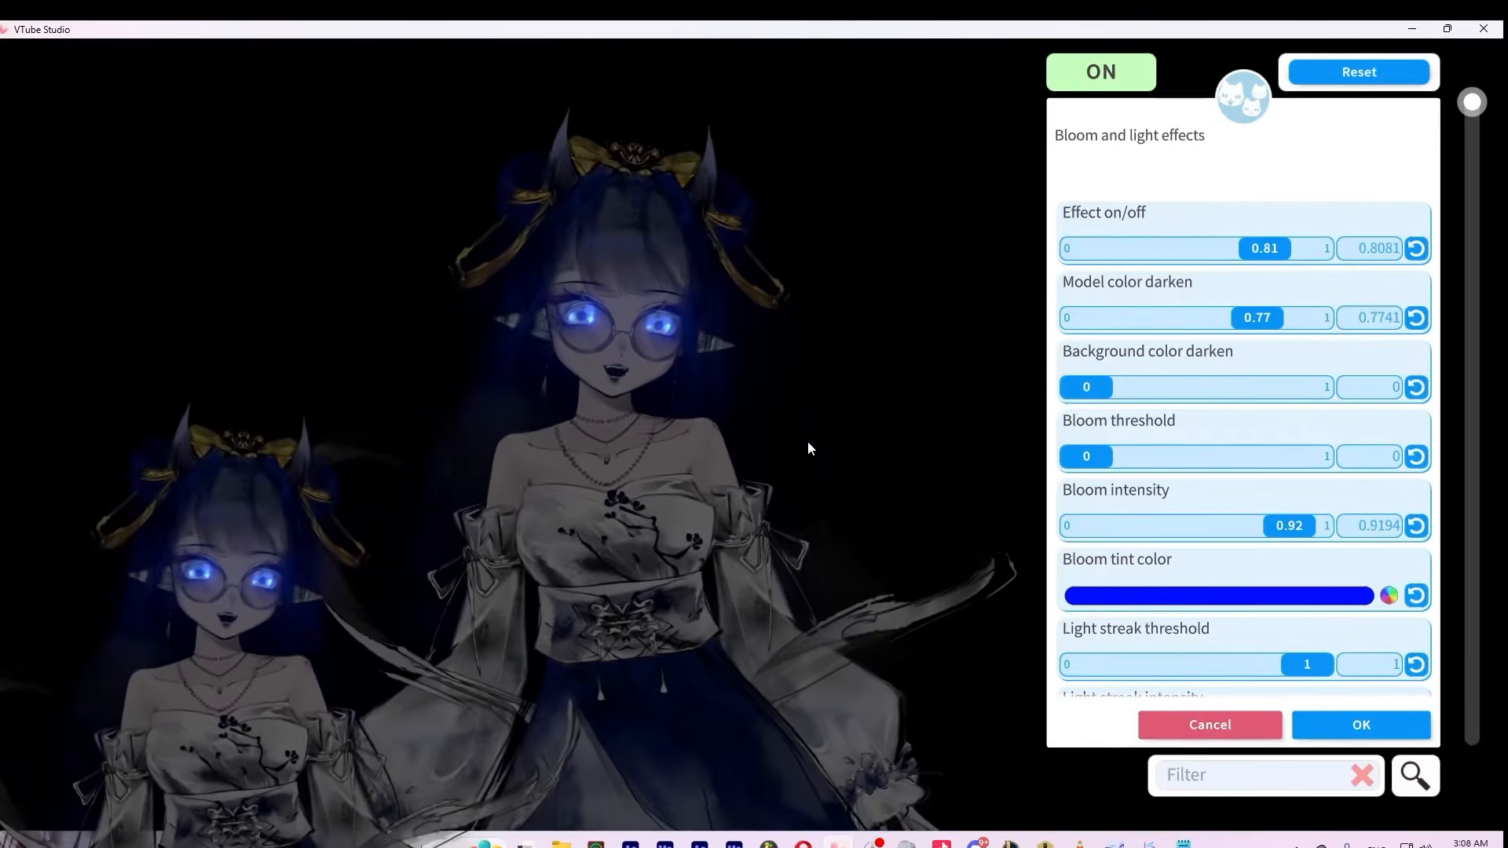
Switch to Shoost and look through its project settings and layers, ending on the effects.
click(1149, 846)
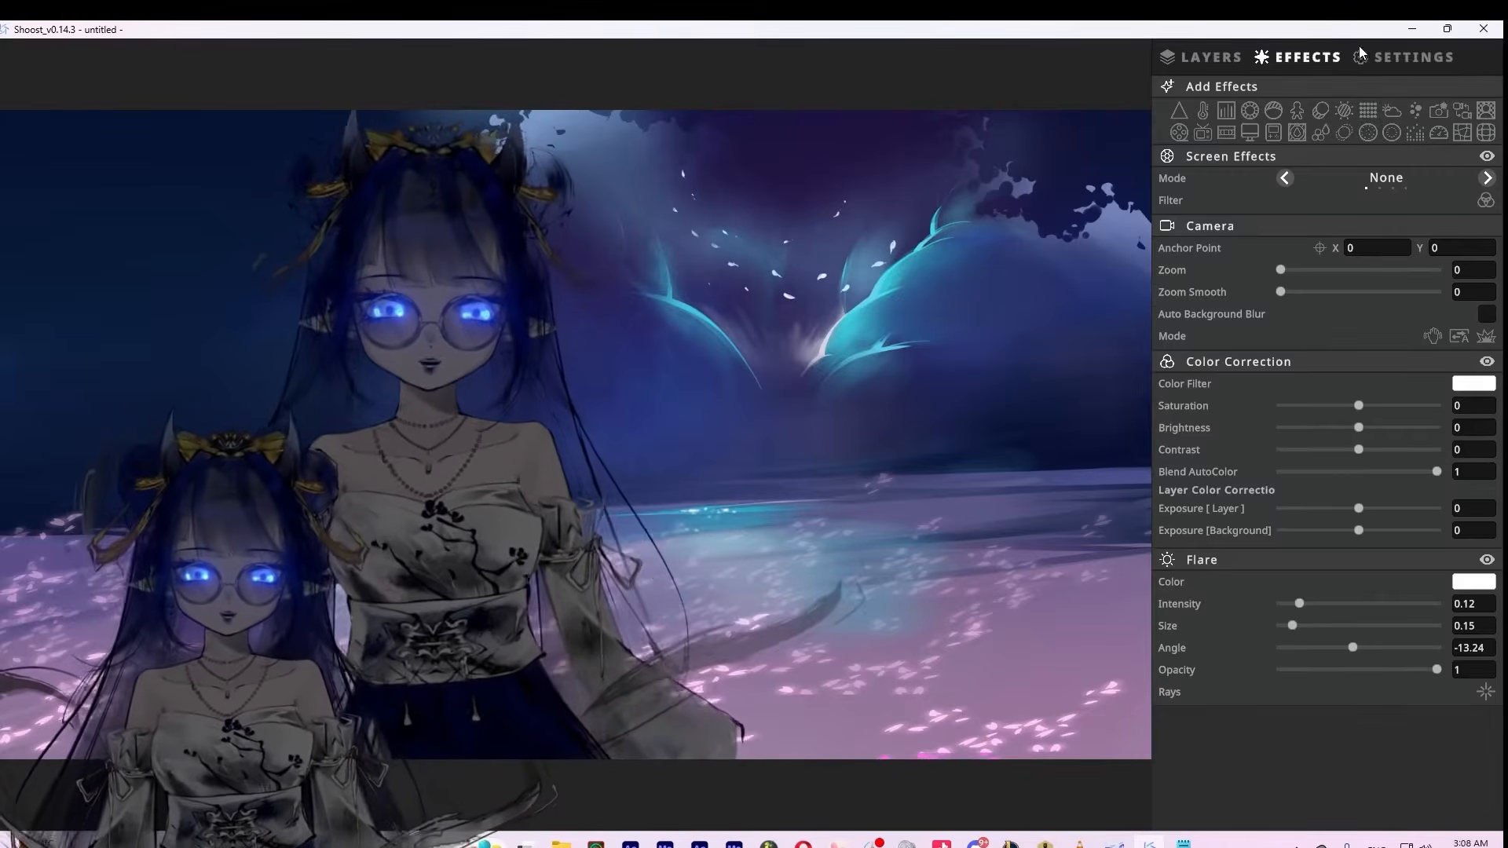
click(1364, 55)
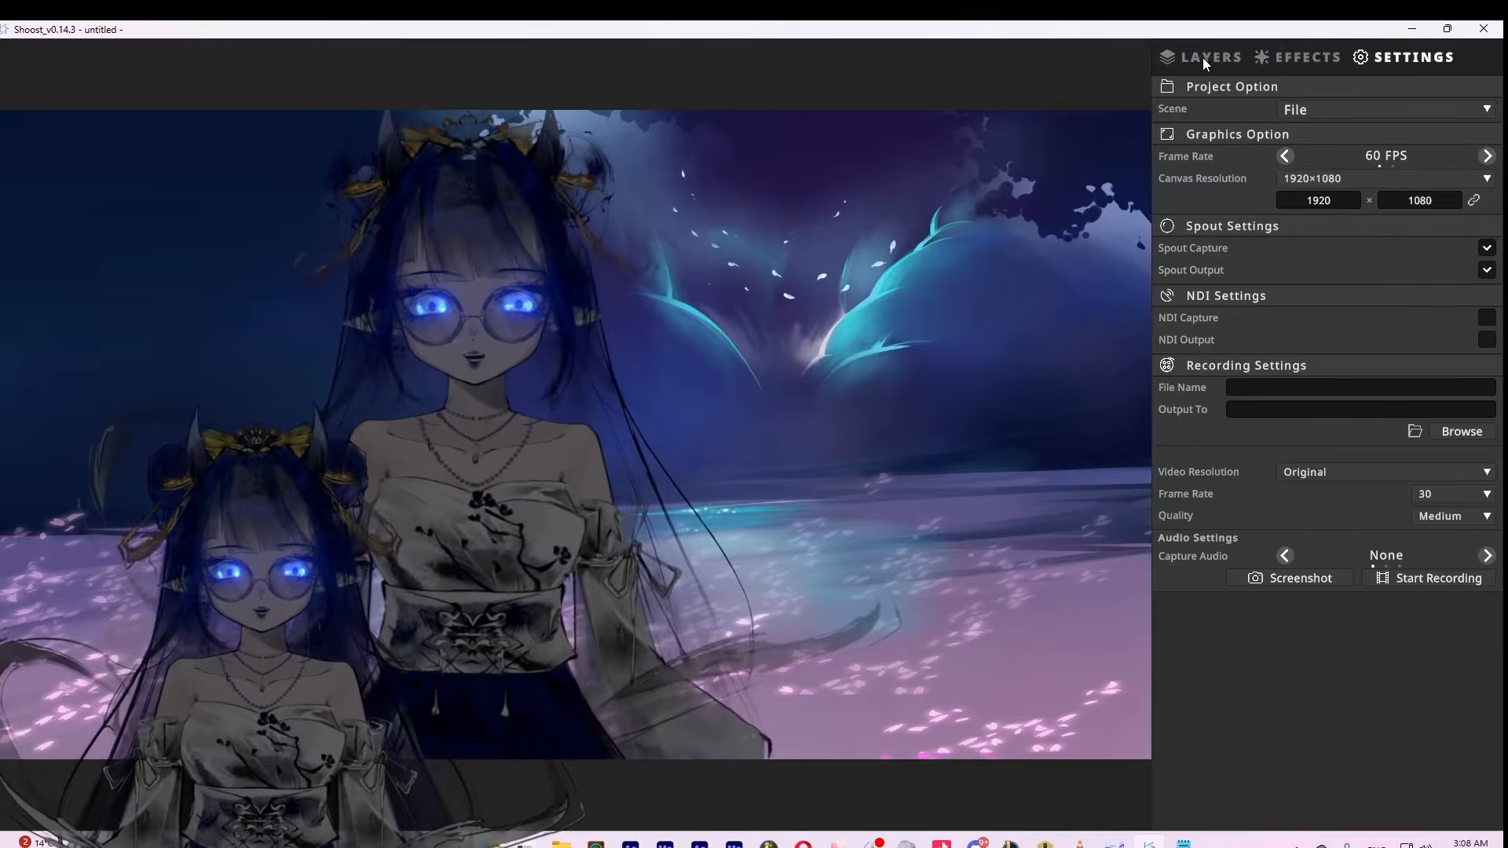
click(1205, 58)
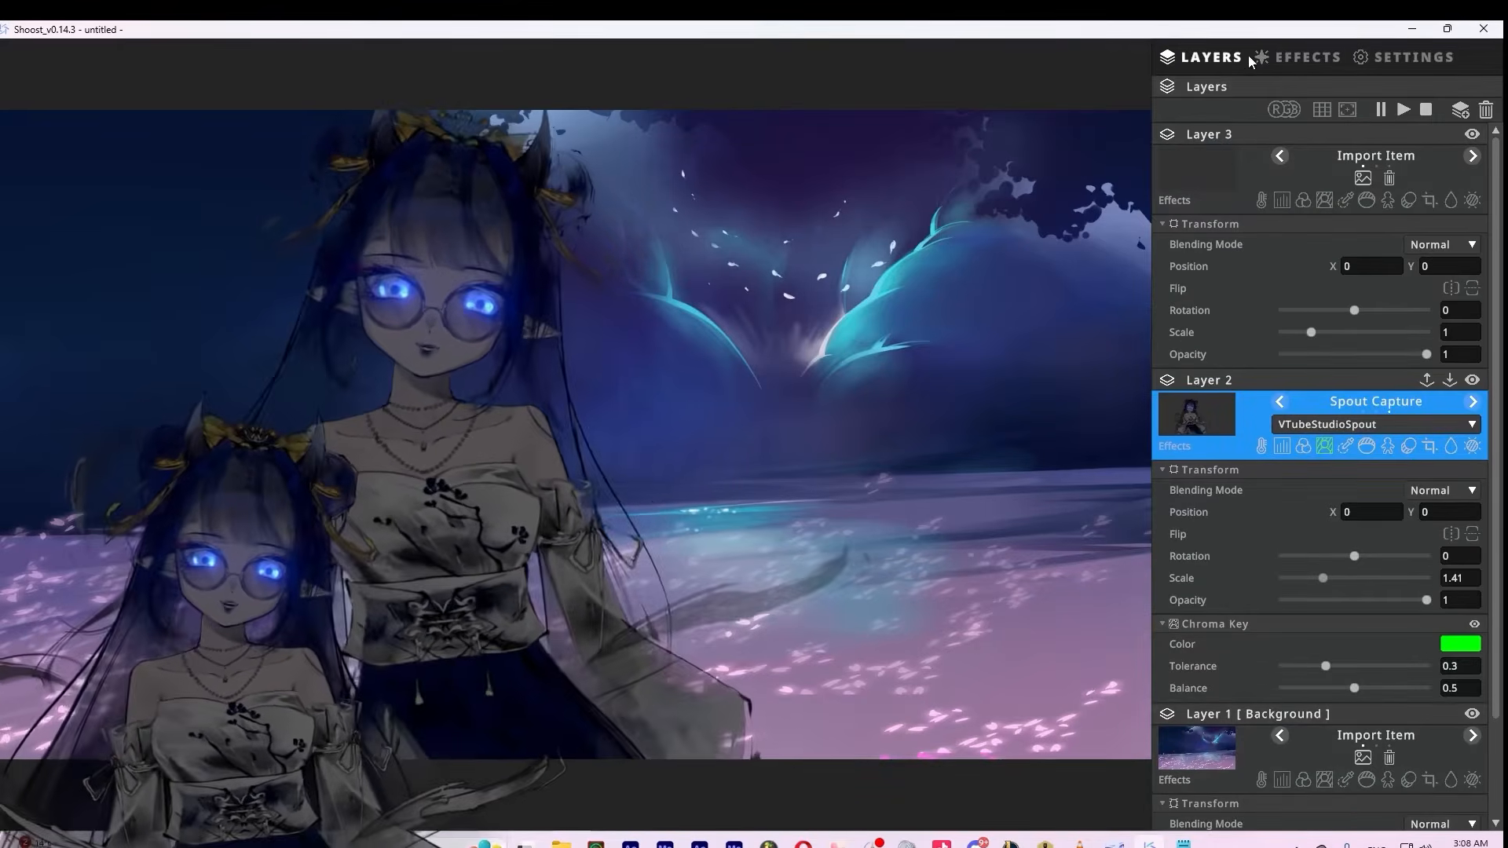
click(1288, 58)
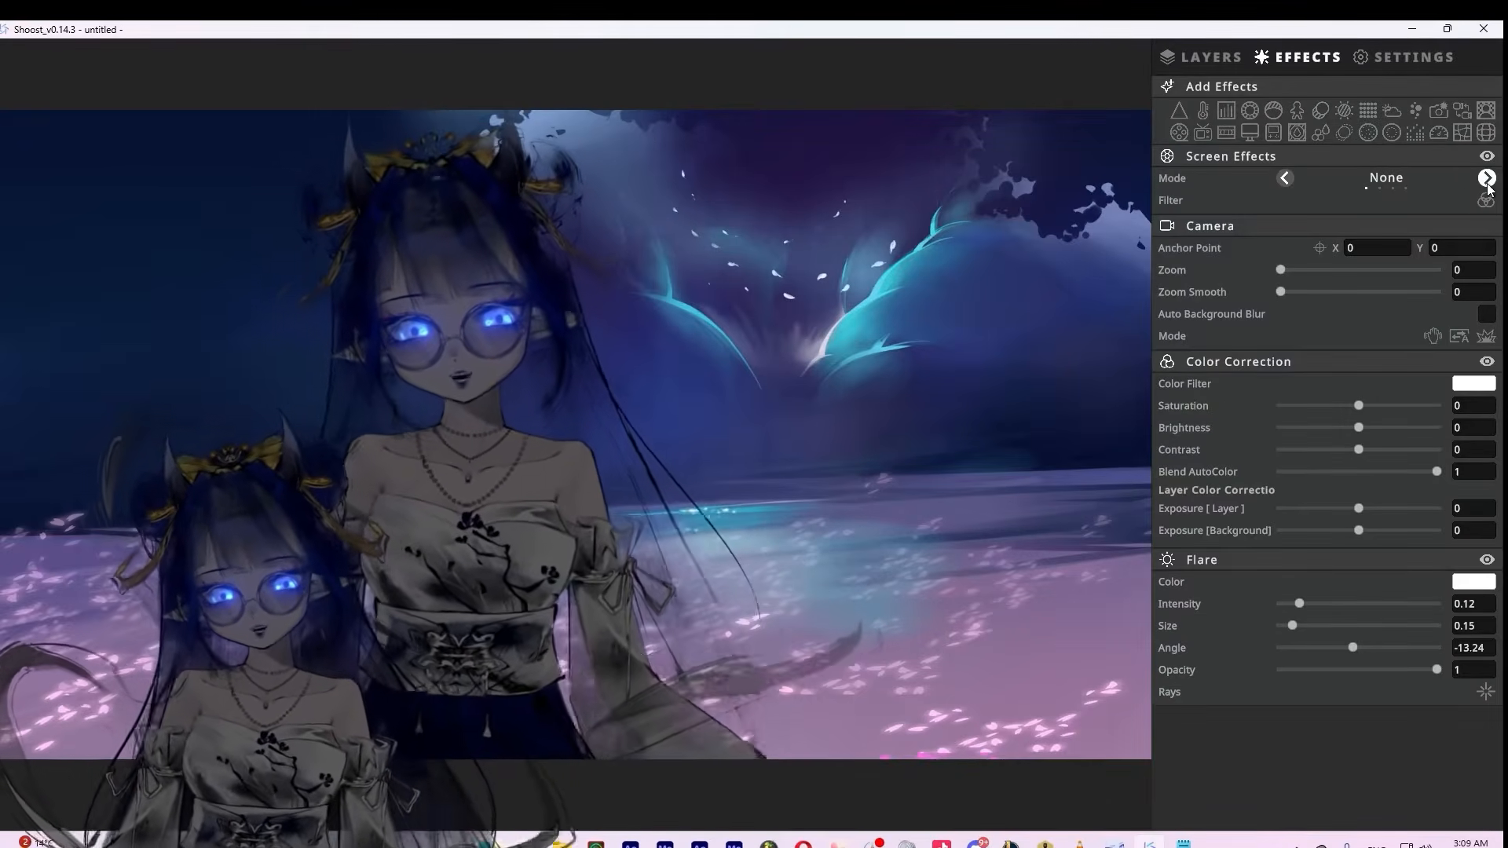
Set the screen effect mode to Diffusion and add a Glow effect with a threshold of 0.25.
click(1487, 179)
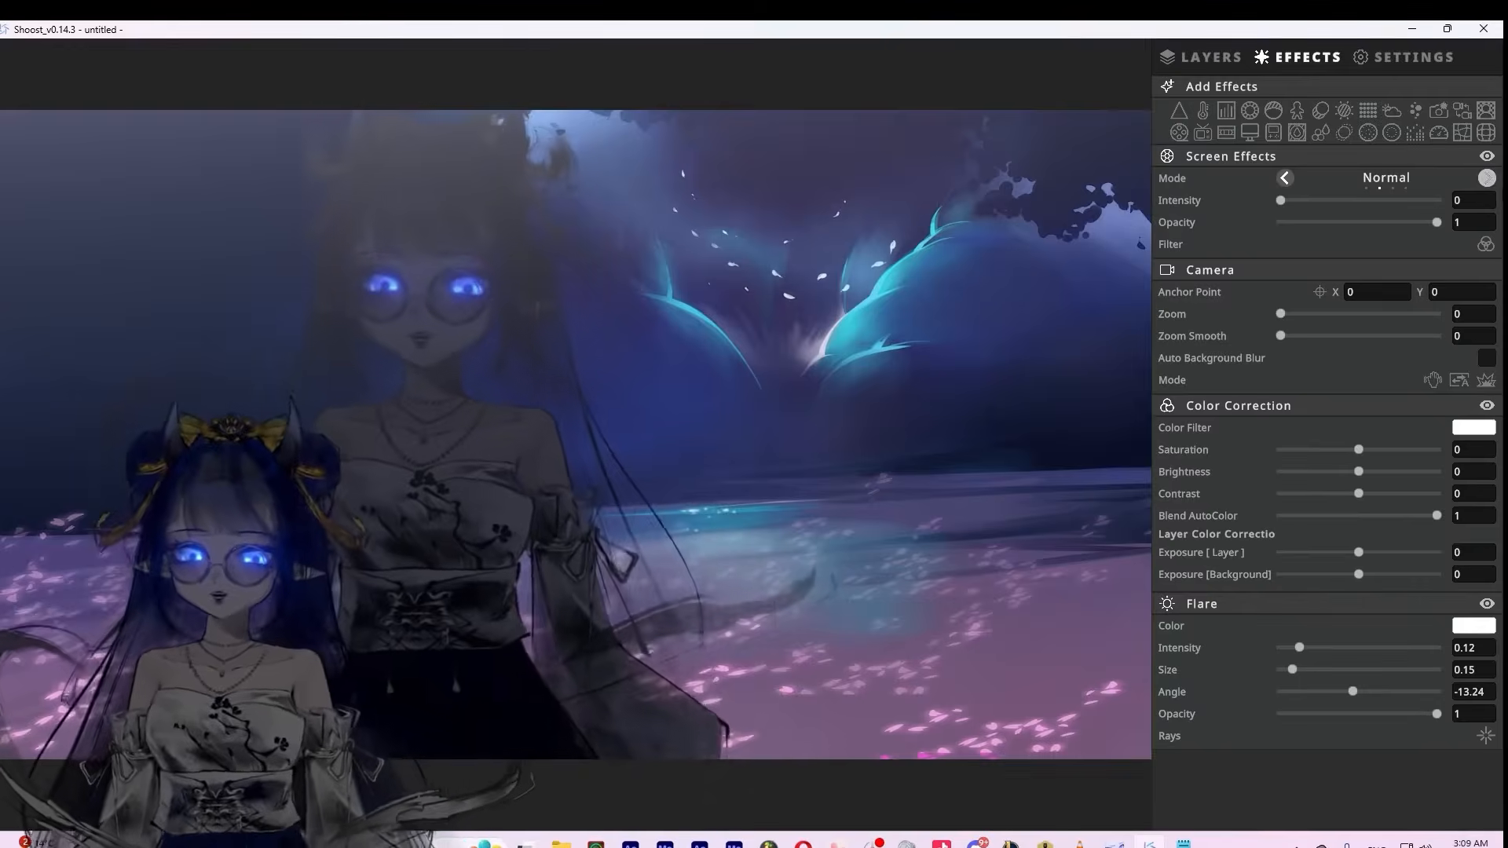
click(1487, 179)
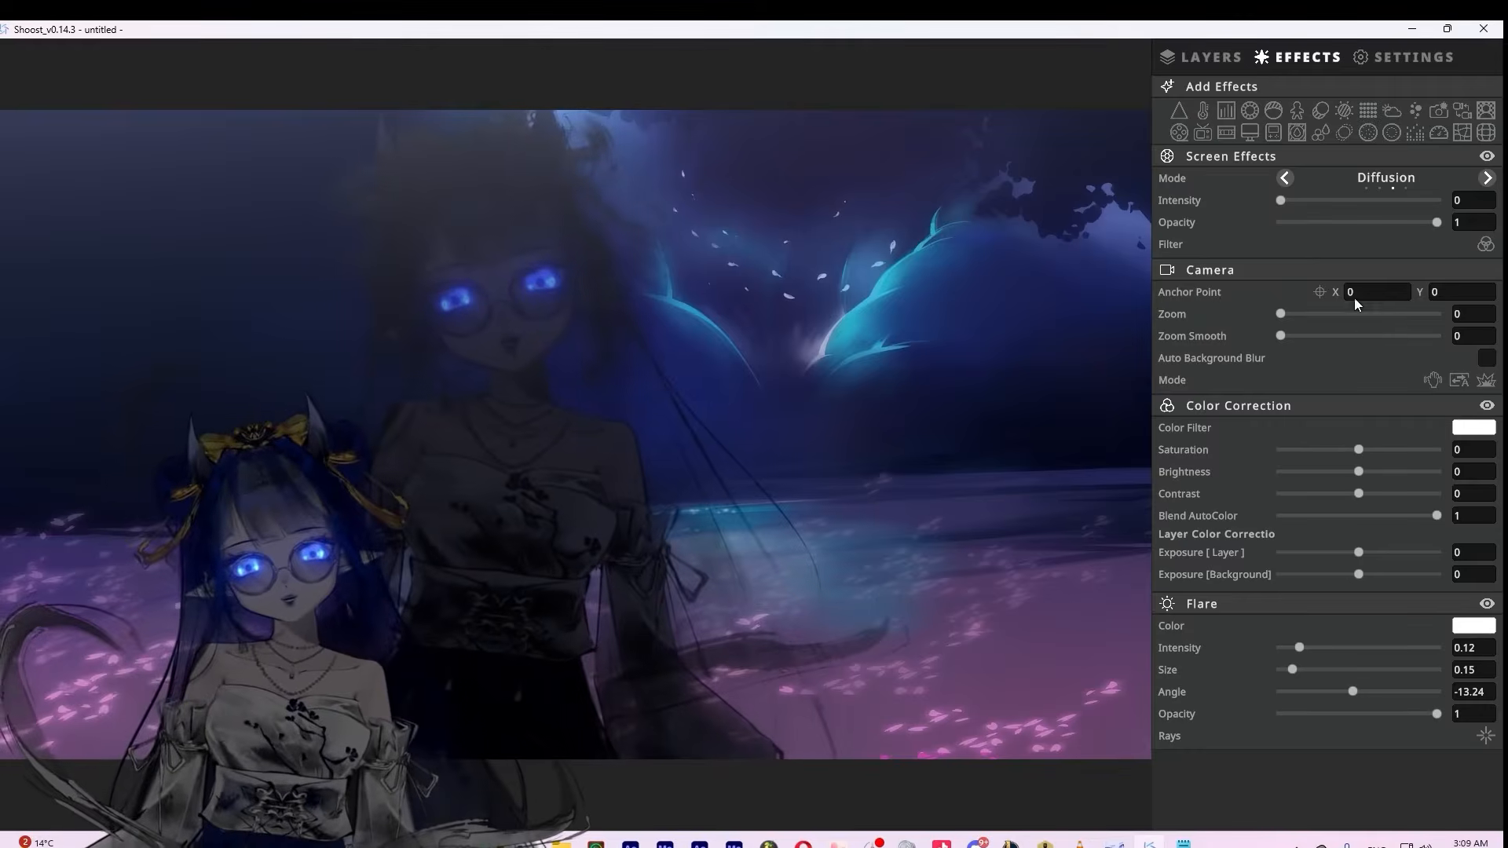
click(1343, 111)
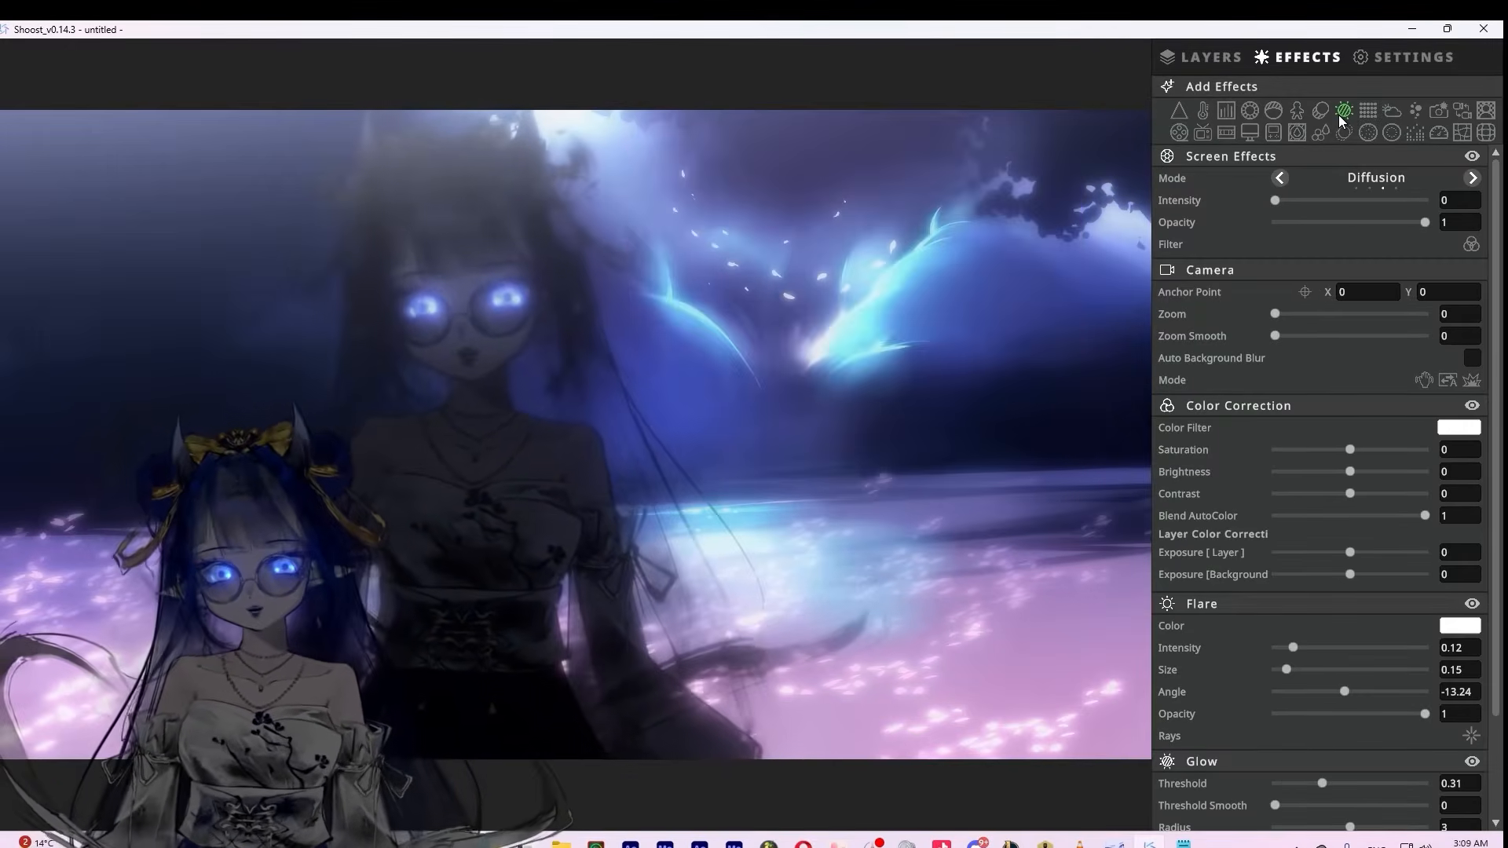
scroll(1430, 649, down, 1)
scroll(1299, 603, down, 1)
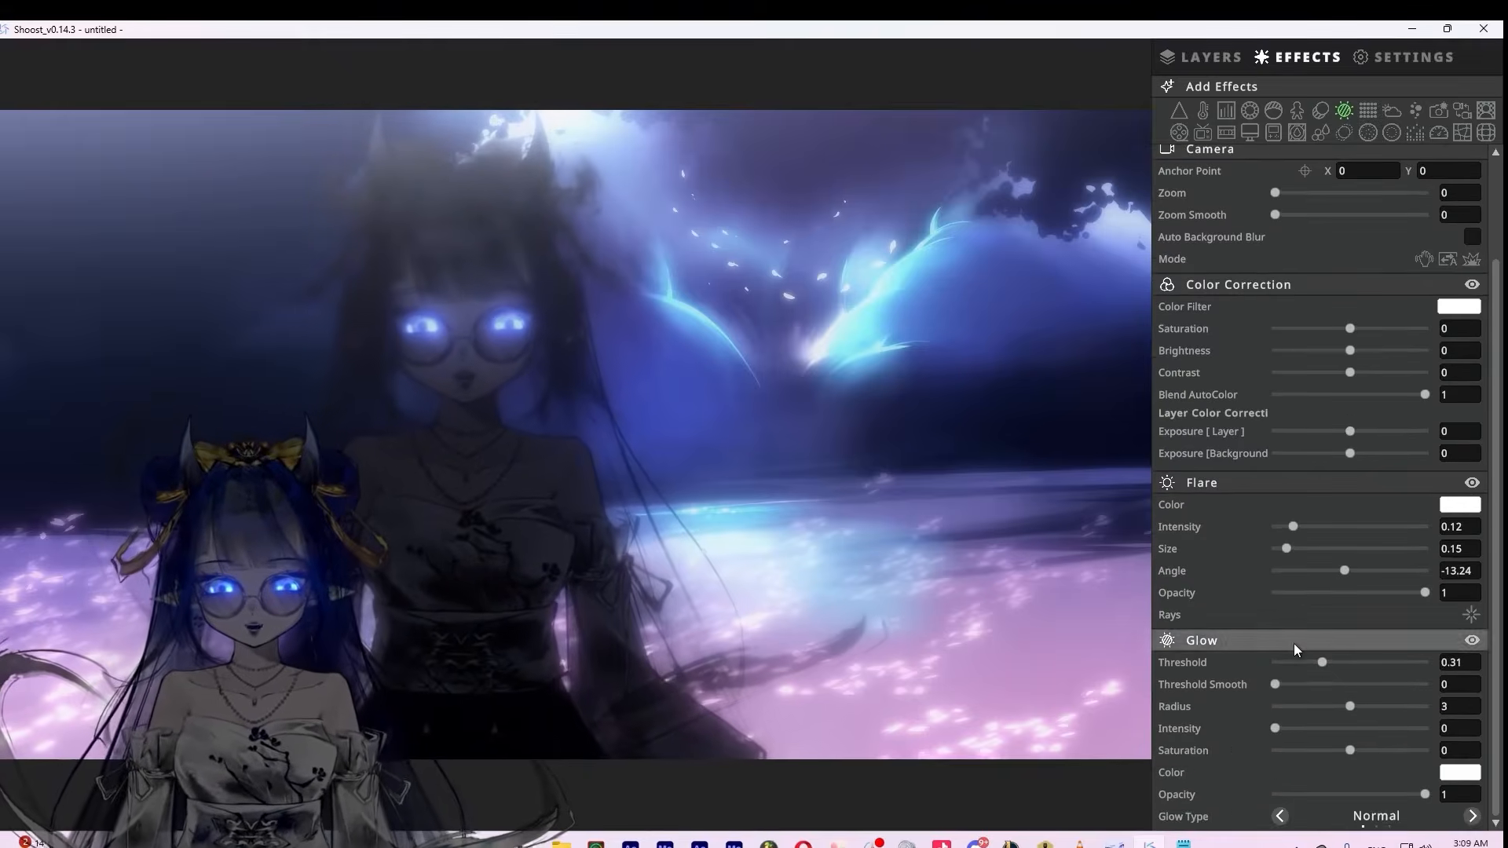
mouse_move(1322, 662)
mouse_down()
mouse_move(1367, 663)
mouse_move(1313, 662)
mouse_up()
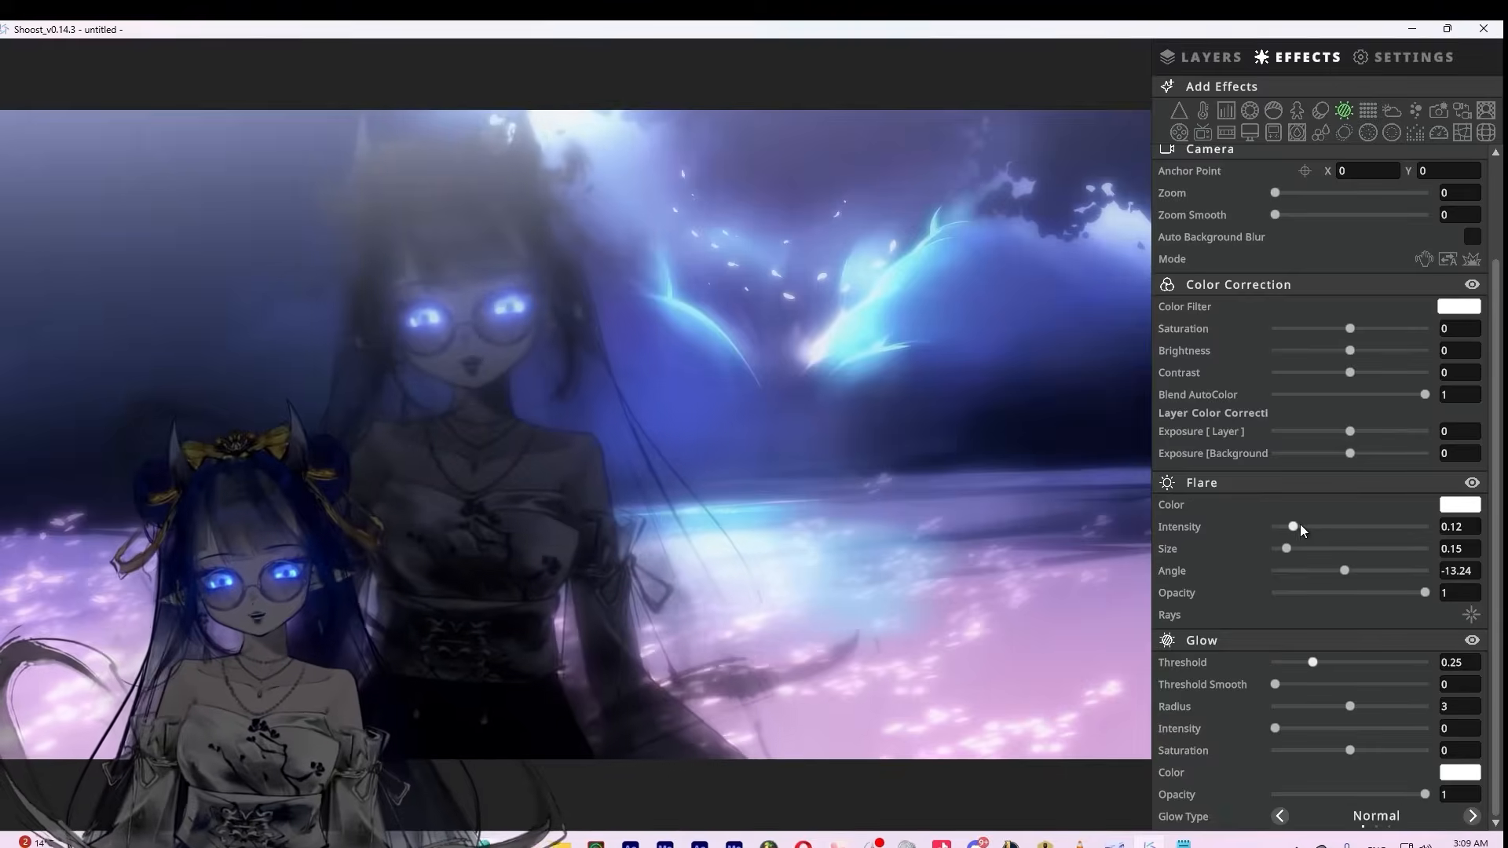
Make the flare magenta (#EB00FFFF) with intensity 0.24, size 0.04 and angle -7.57, and add a Sakura particle effect.
drag(1299, 525, 1329, 571)
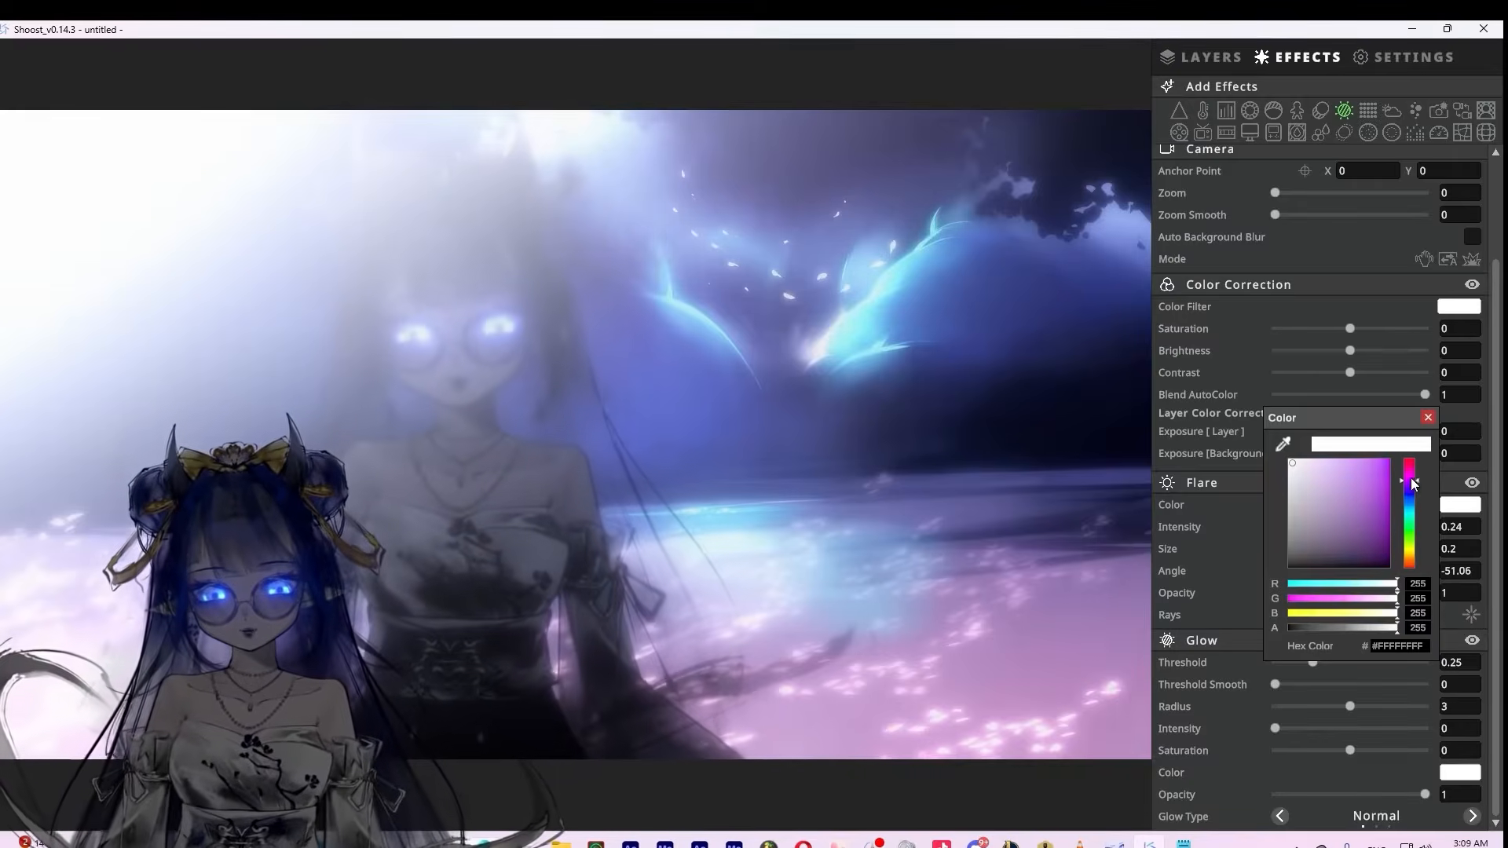
drag(1373, 489, 1434, 455)
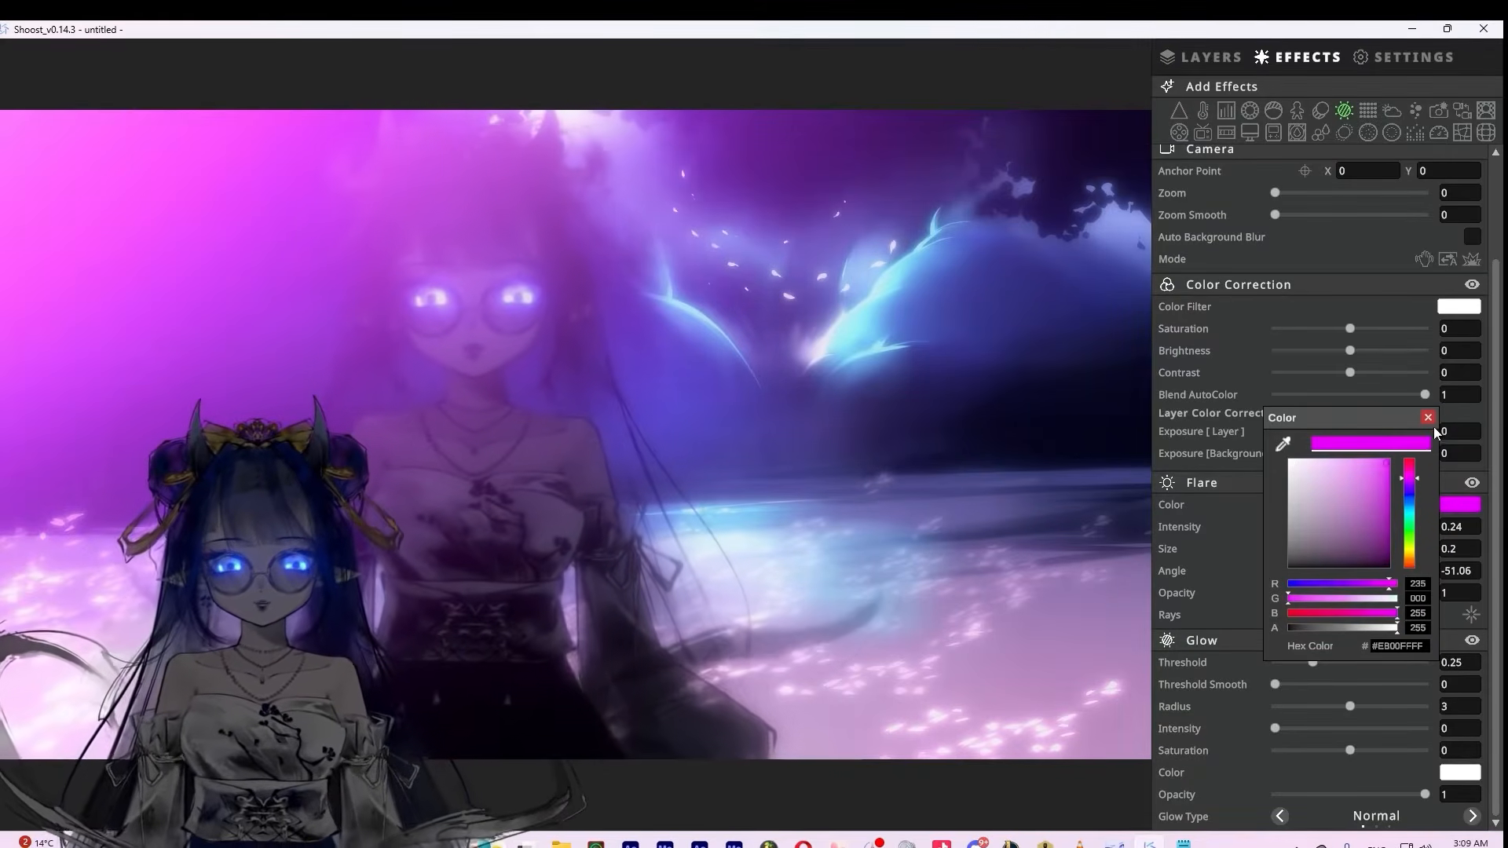
drag(1289, 547, 1273, 545)
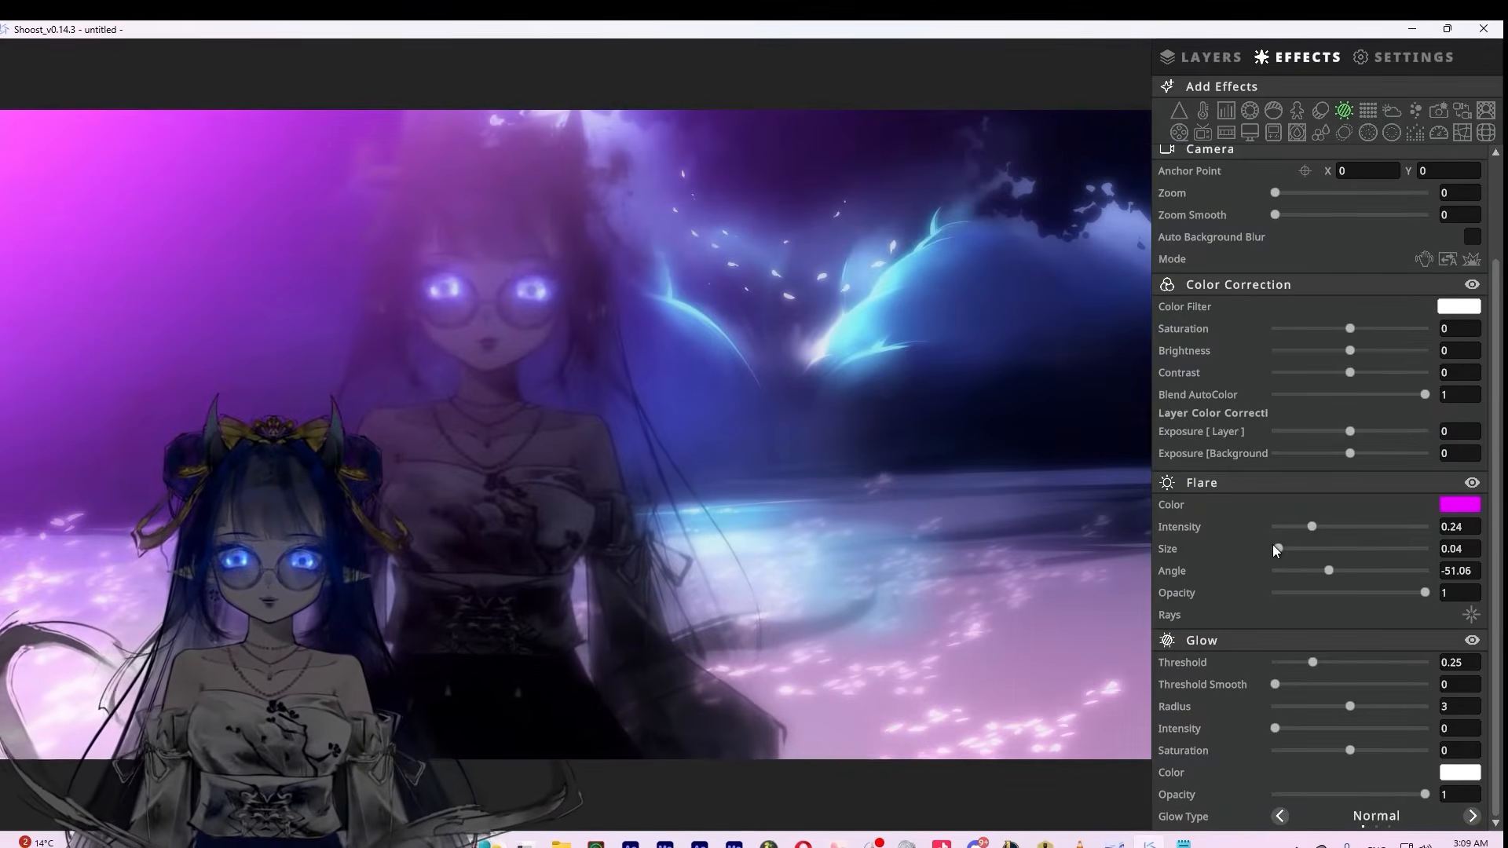
drag(1331, 567, 1351, 571)
click(1414, 111)
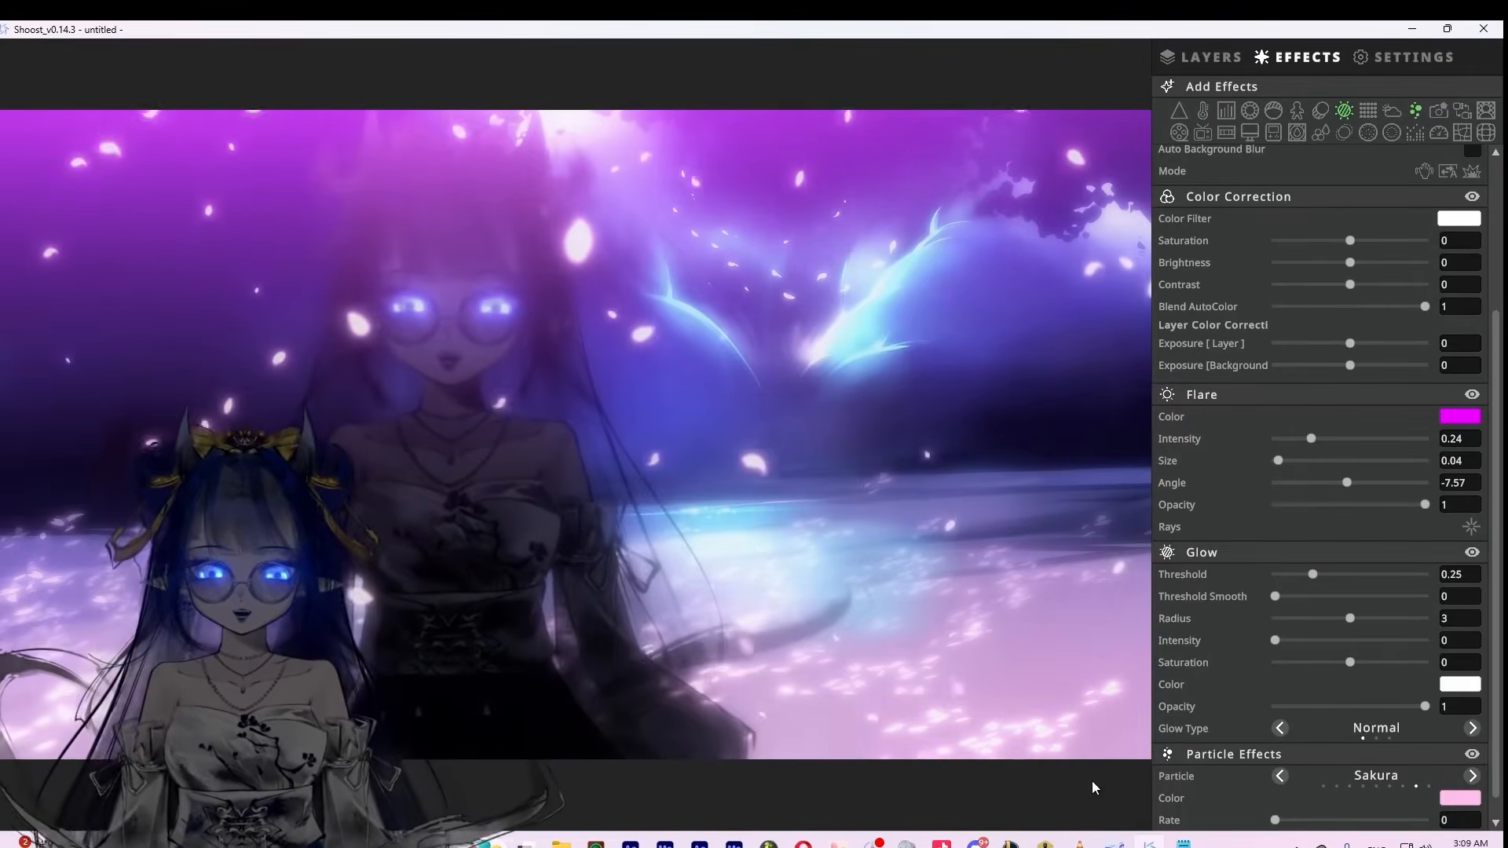
Switch back to VTube Studio and raise the Bloom threshold to about 0.12.
mouse_move(1115, 843)
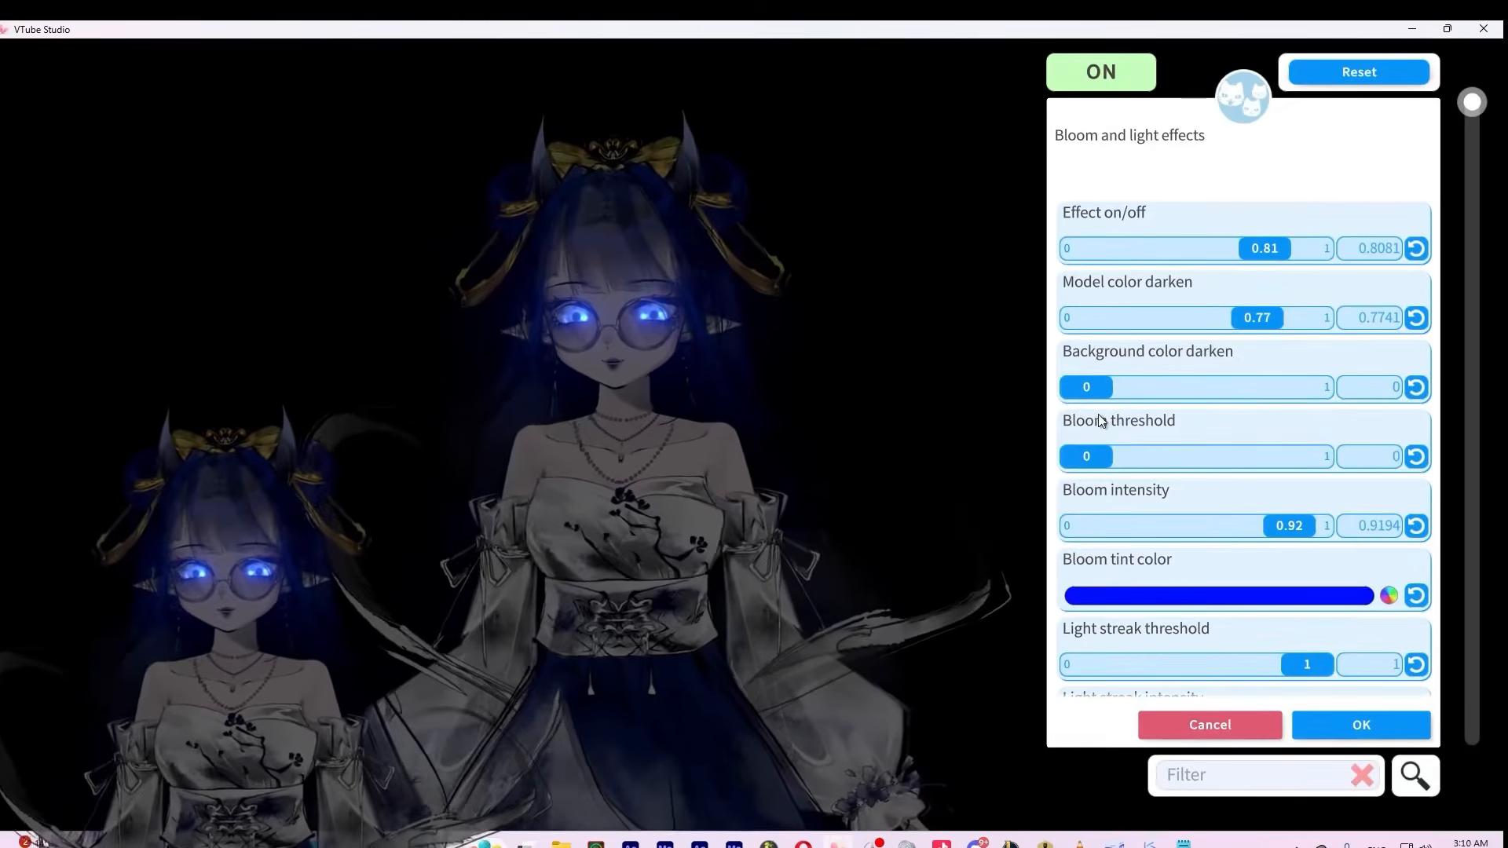
click(1114, 459)
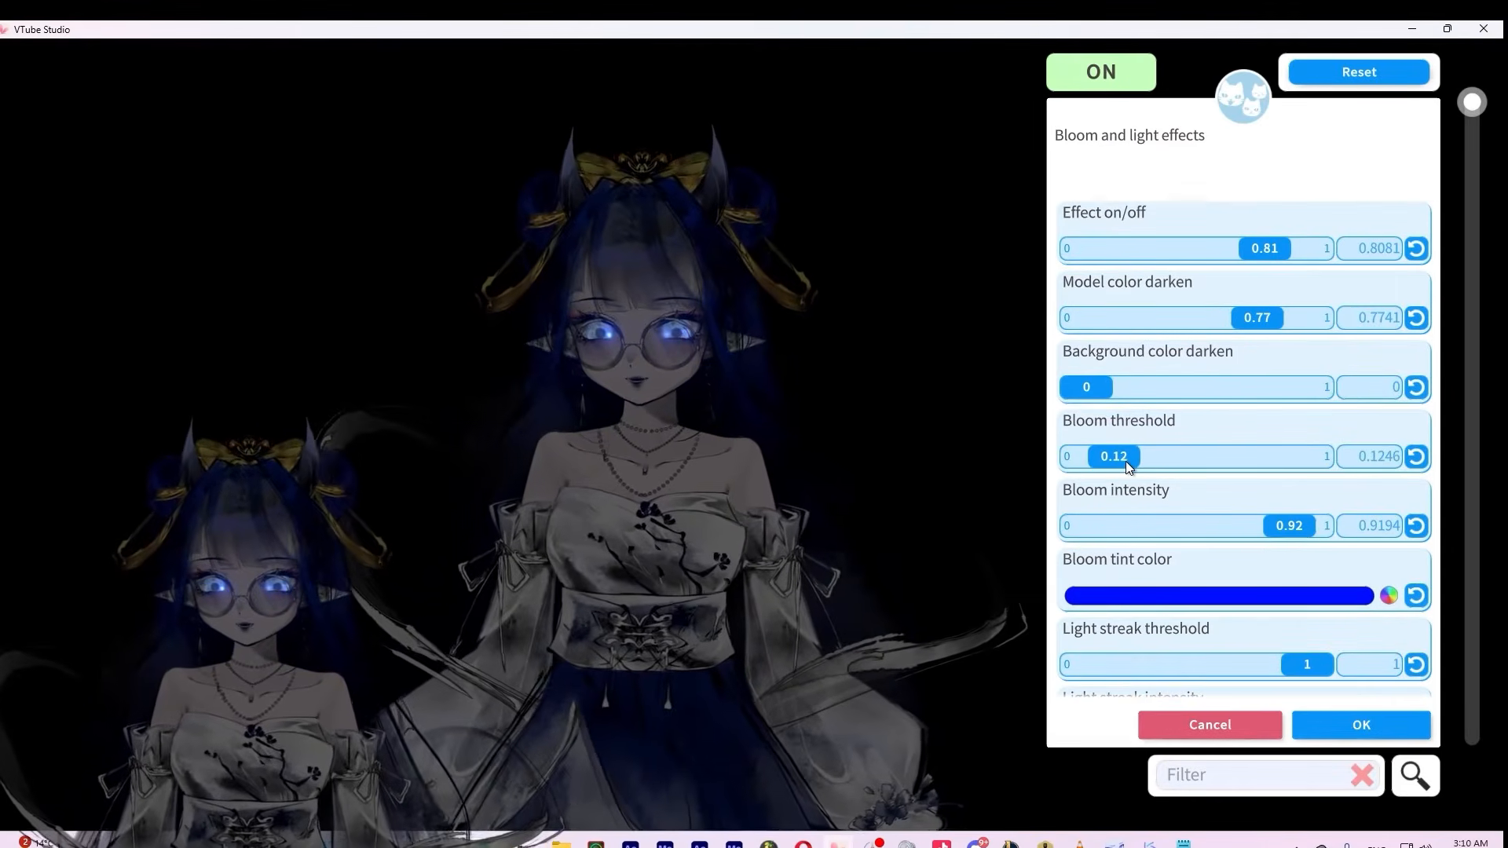